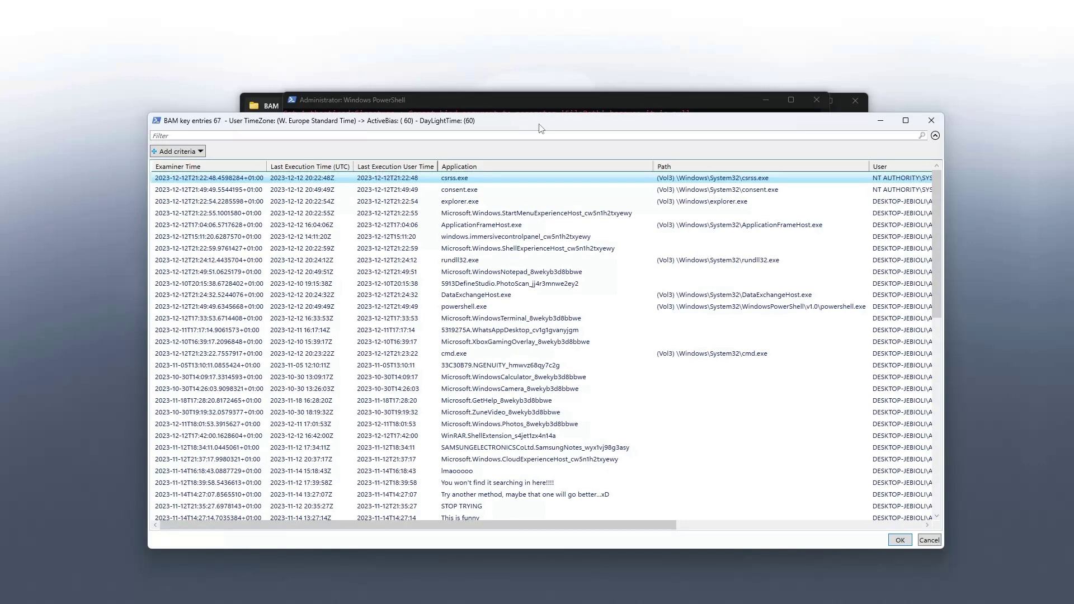
Maximize the BAM key entries window and sort the entries by Last Execution User Time, newest first.
drag(541, 128, 590, 108)
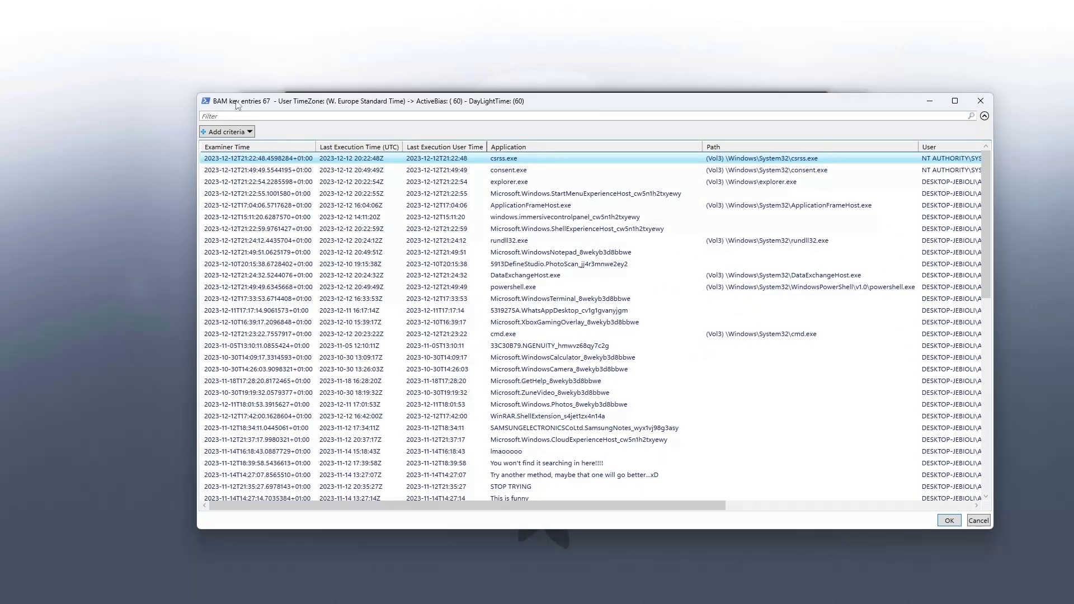
double_click(280, 101)
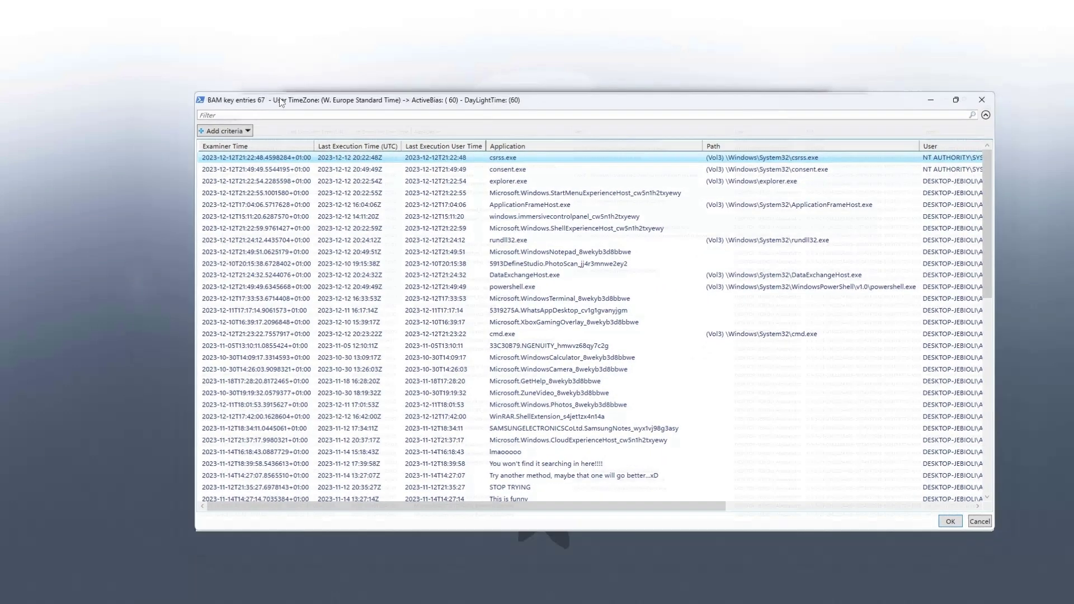
drag(535, 62, 450, 76)
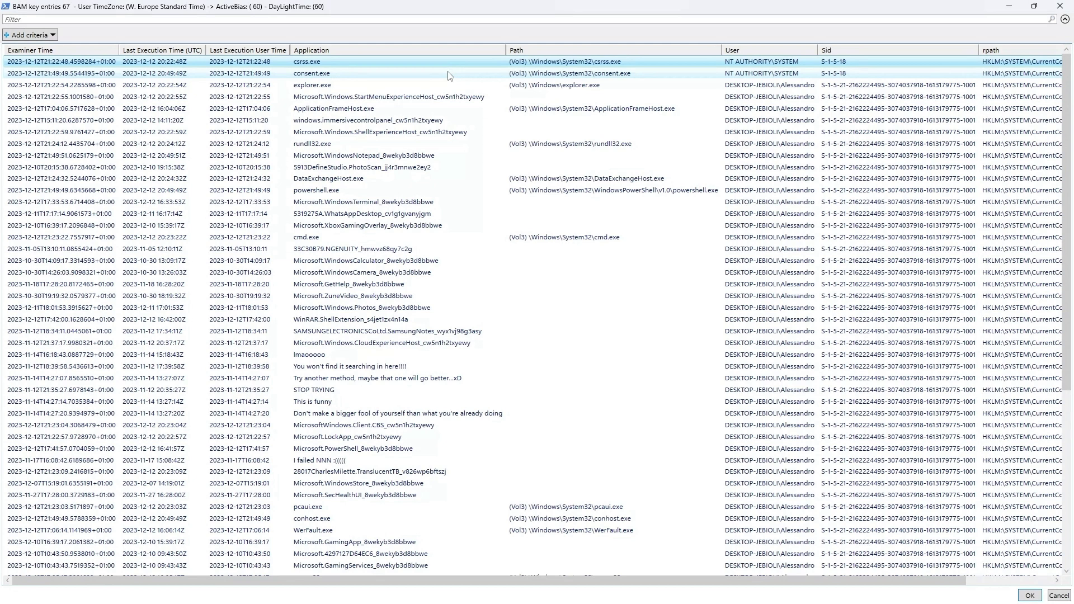
drag(450, 76, 260, 55)
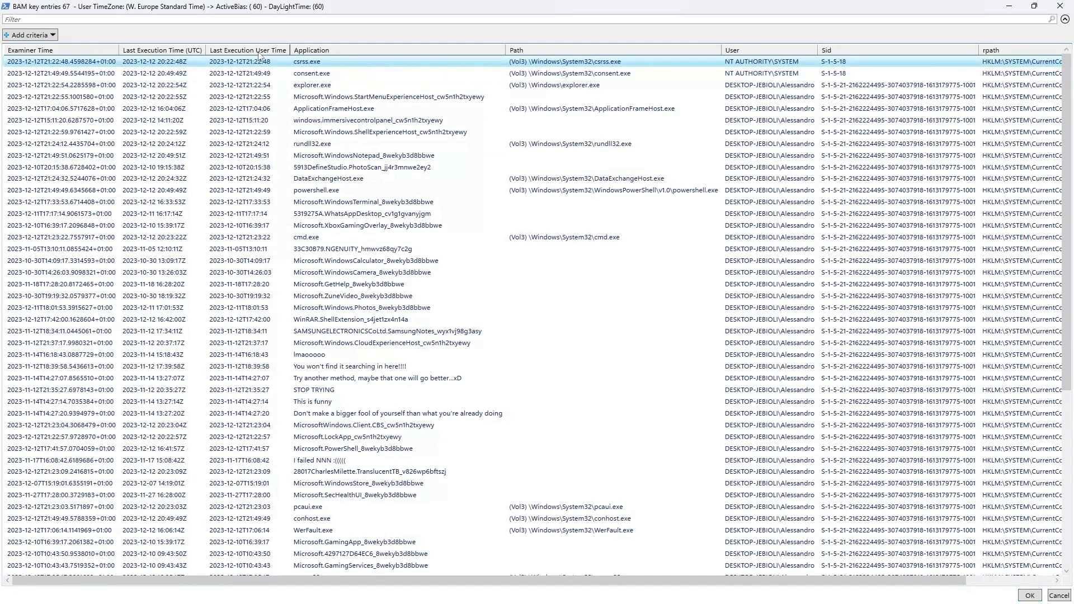
click(260, 54)
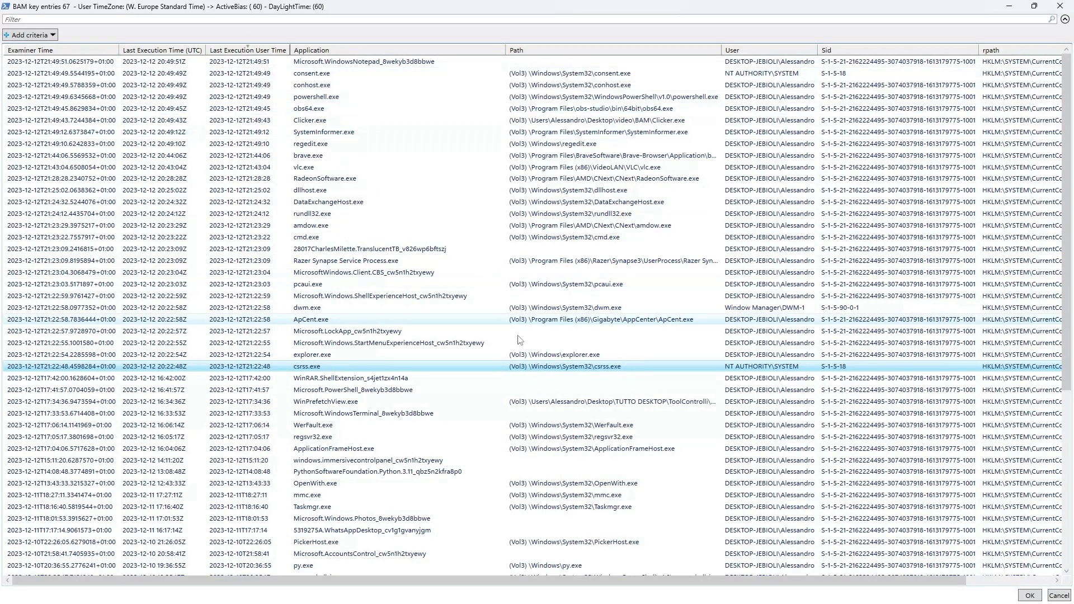
Examine the execution times and paths of the obs64.exe and Clicker.exe entries in the BAM list.
scroll(1070, 179, down, 1)
scroll(1070, 179, up, 1)
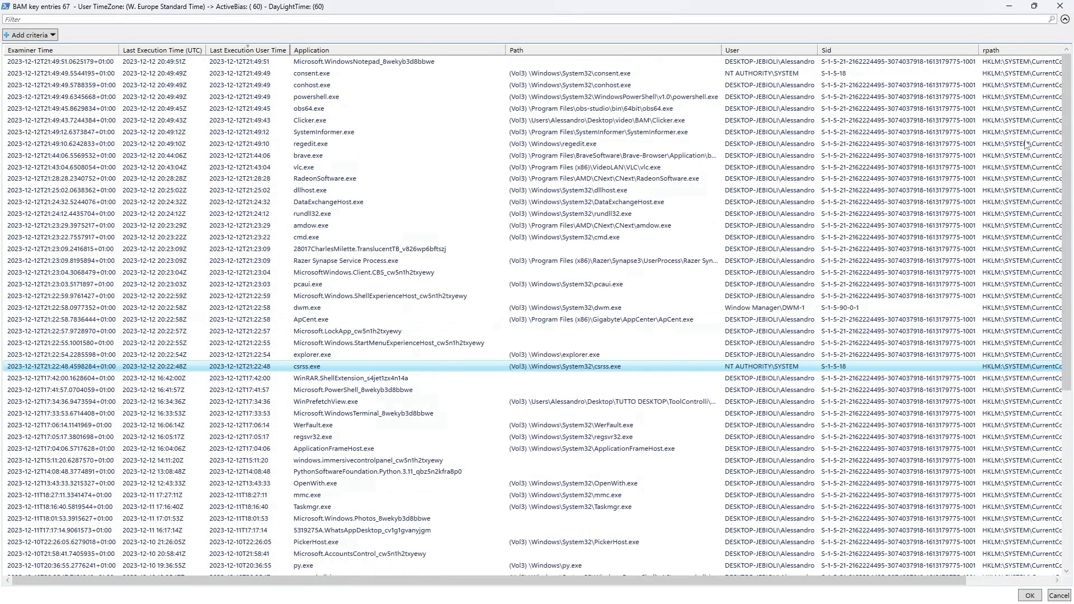
click(325, 109)
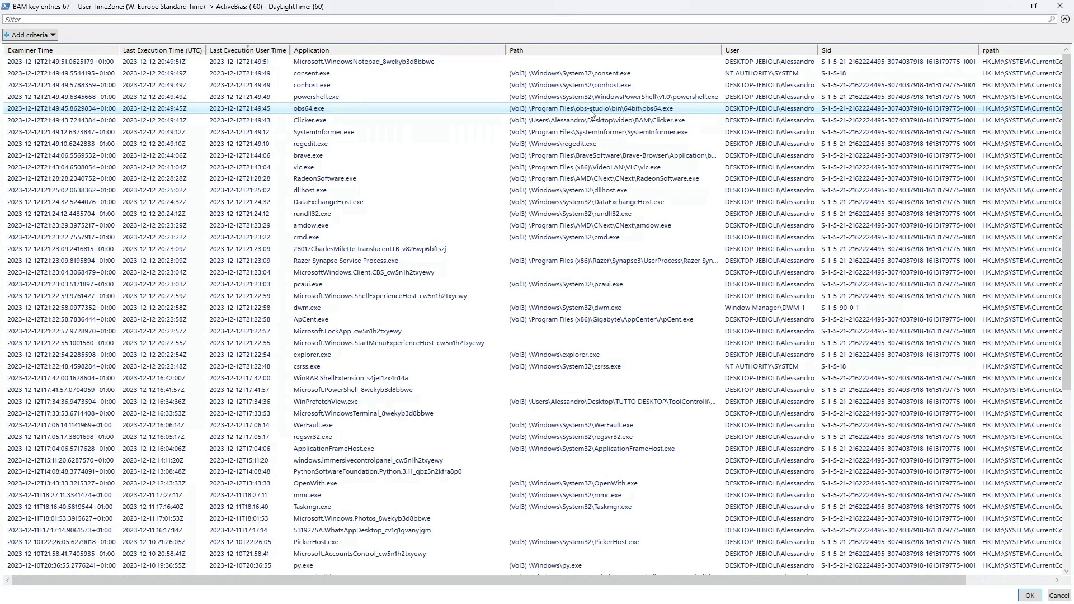
click(317, 121)
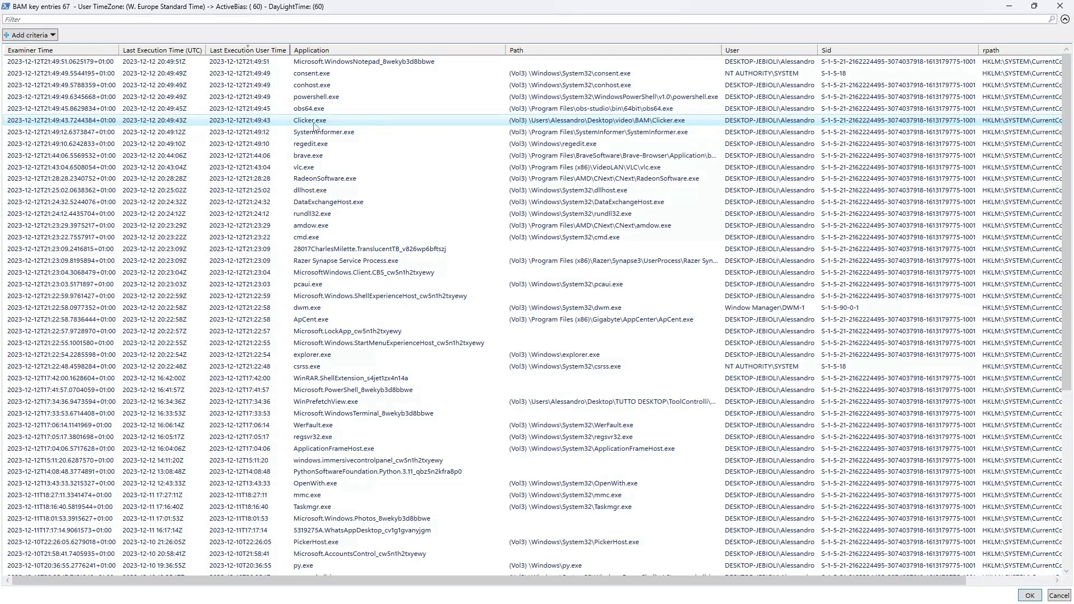
click(325, 113)
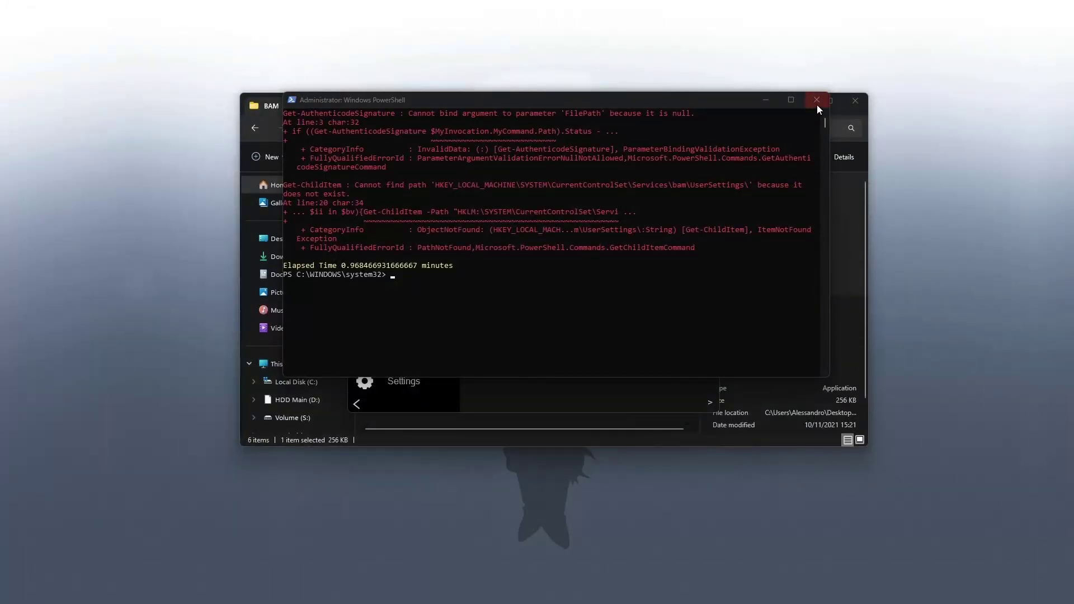
Close the finished PowerShell session and open a new Windows PowerShell as administrator.
click(816, 102)
key(super)
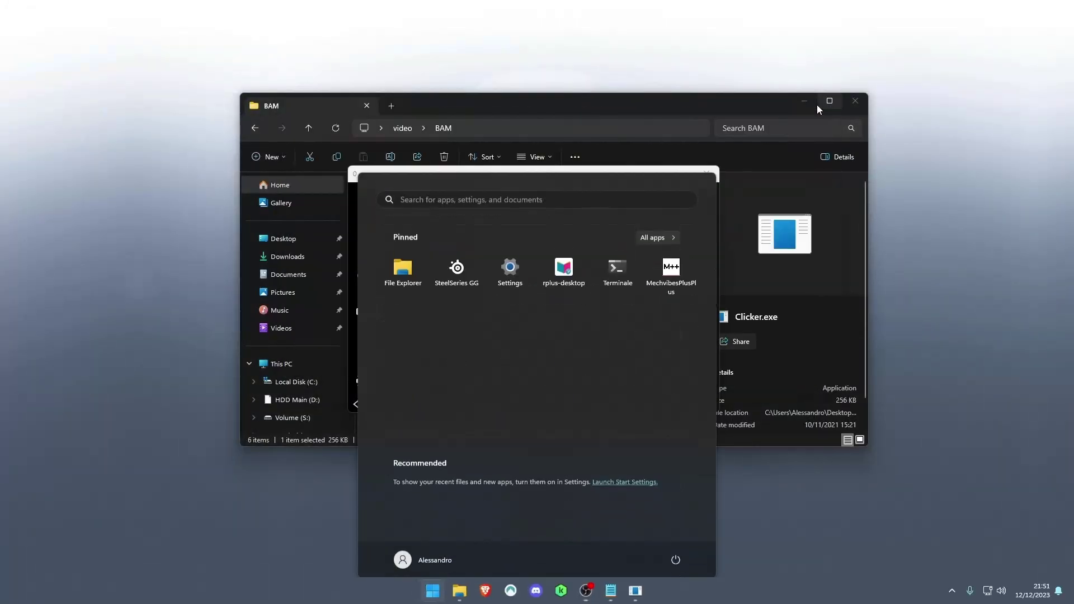
text(power)
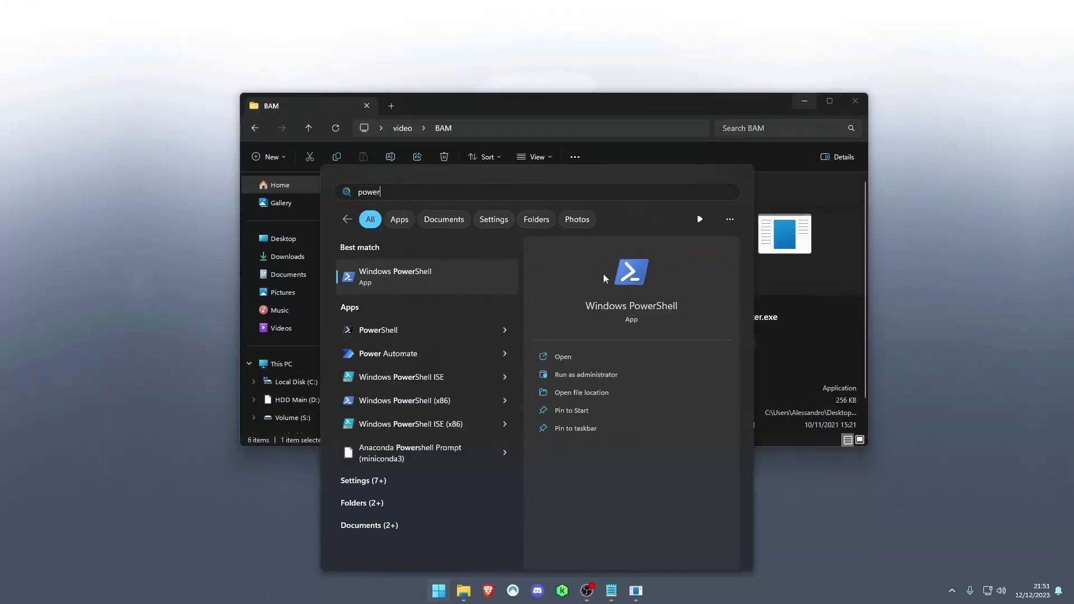
click(600, 373)
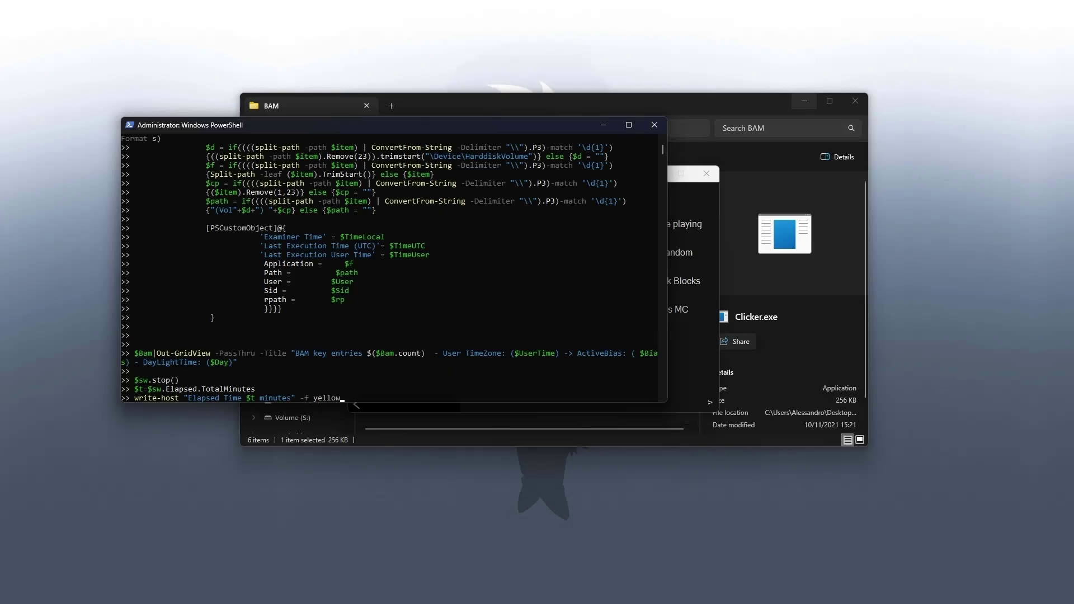
Run the pasted BAM script in the new PowerShell session and sort its entries by Last Execution User Time, newest first.
click(84, 239)
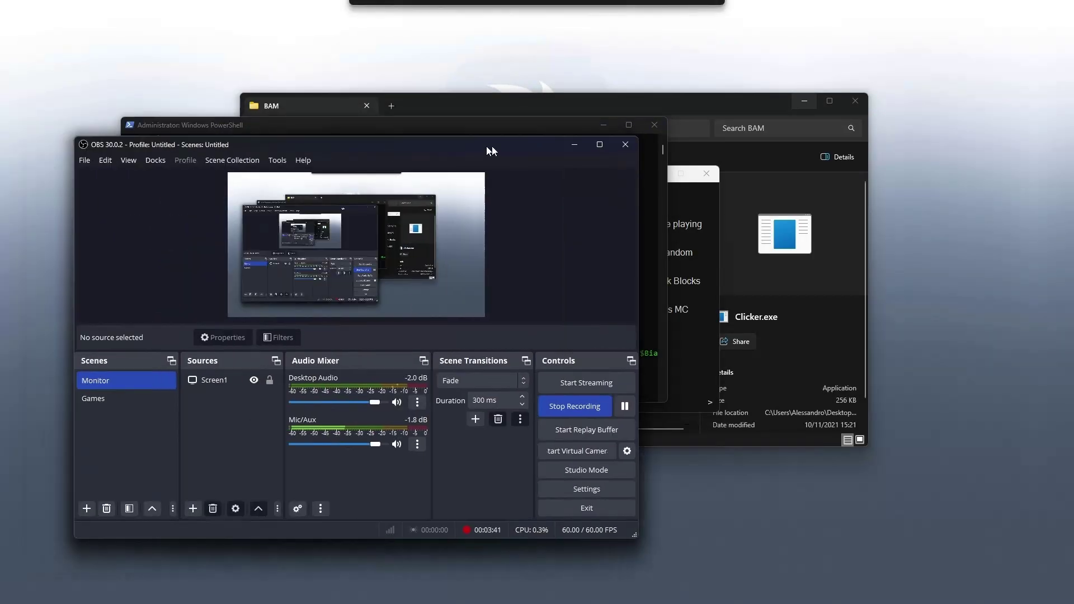
drag(491, 145, 696, 148)
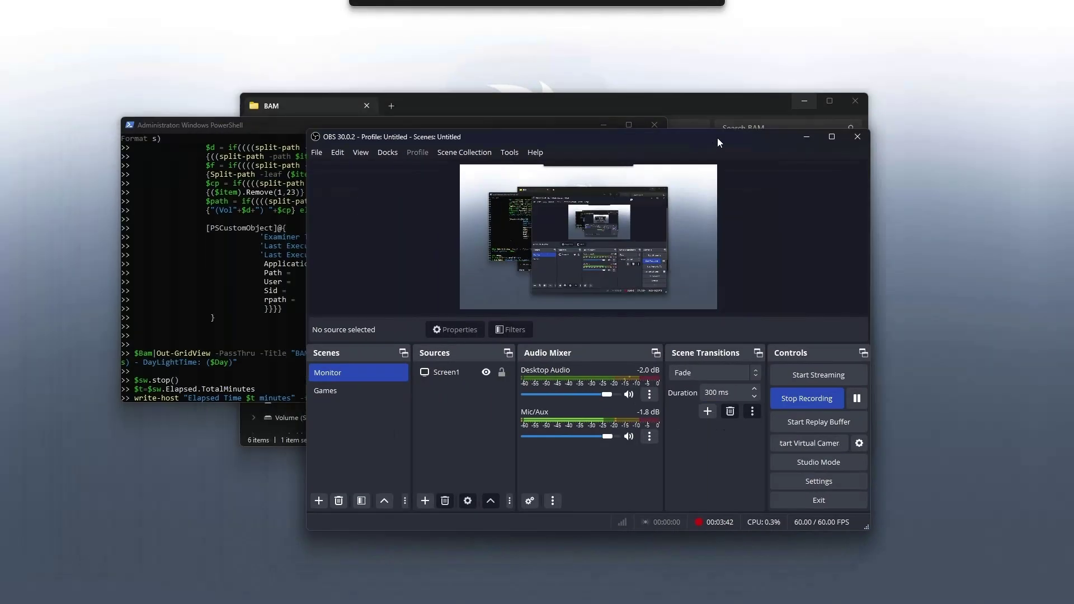
click(233, 283)
key(Return)
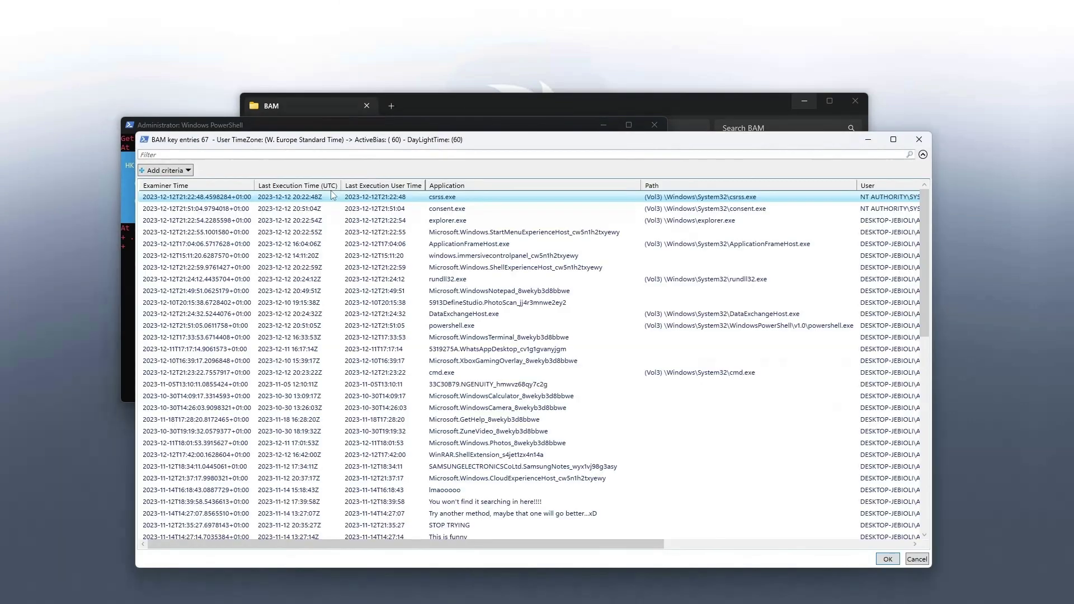
click(378, 186)
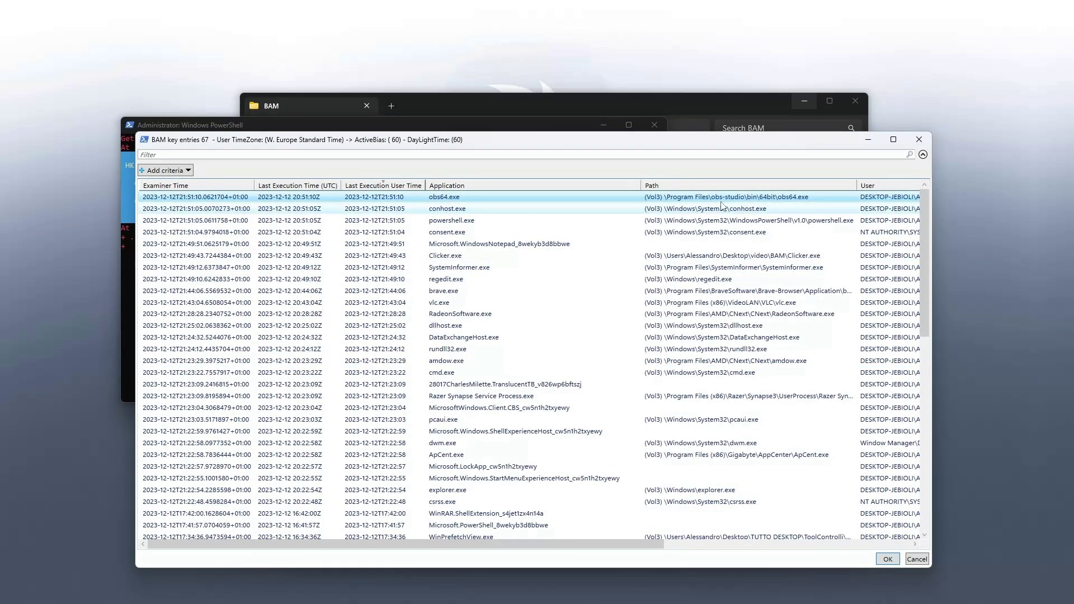
Minimize the PowerShell window and check the Clicker.exe entry's last execution time in the repositioned BAM list.
click(465, 128)
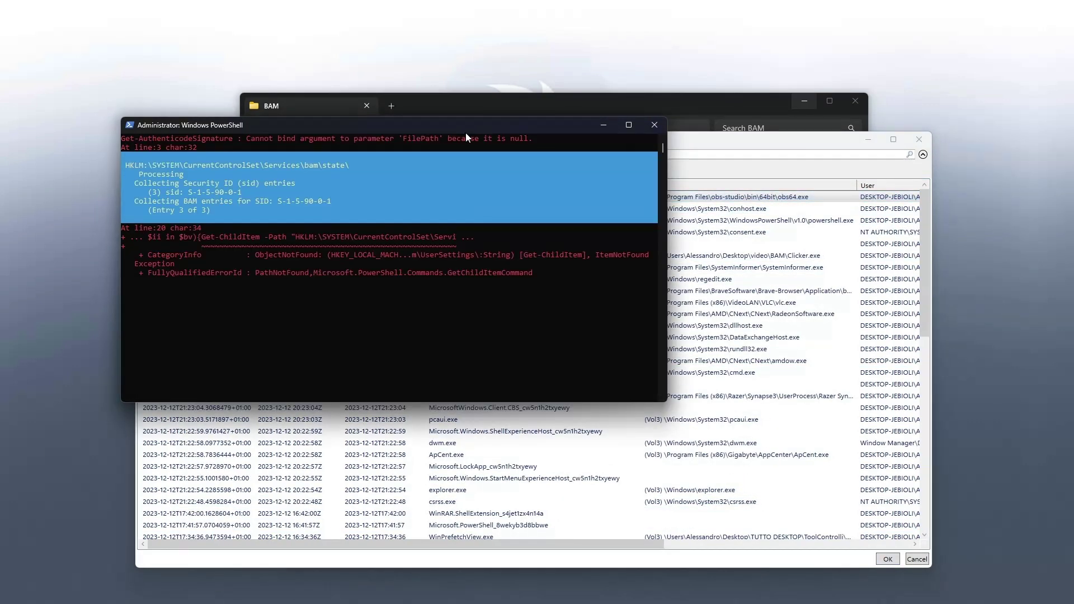
click(604, 125)
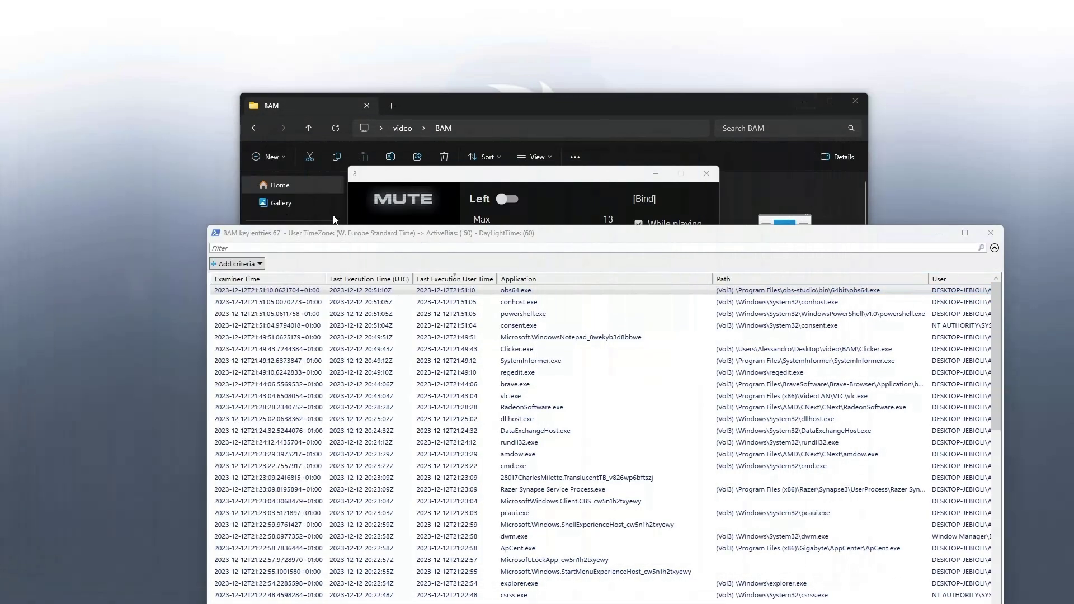
drag(323, 234, 276, 100)
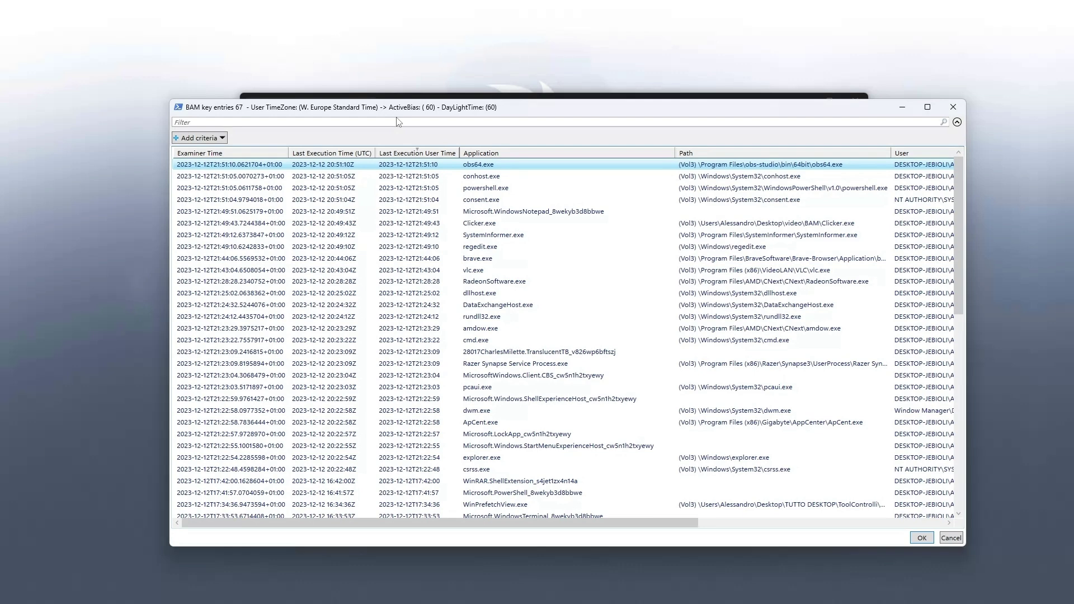
click(495, 224)
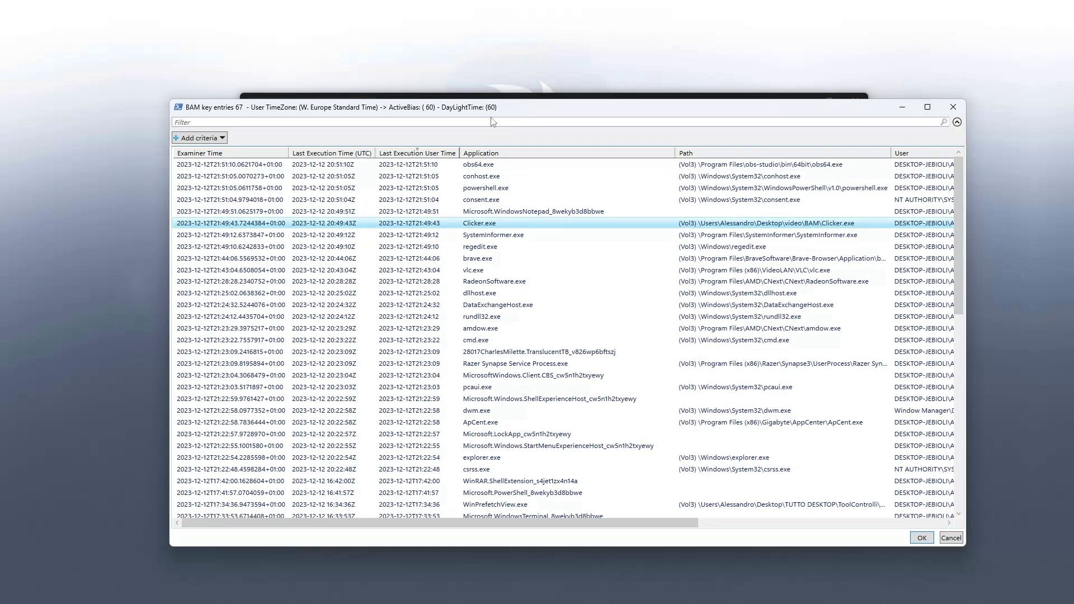
Bring up the running Clicker window, and close both the BAM entries window and the Clicker program.
mouse_move(624, 590)
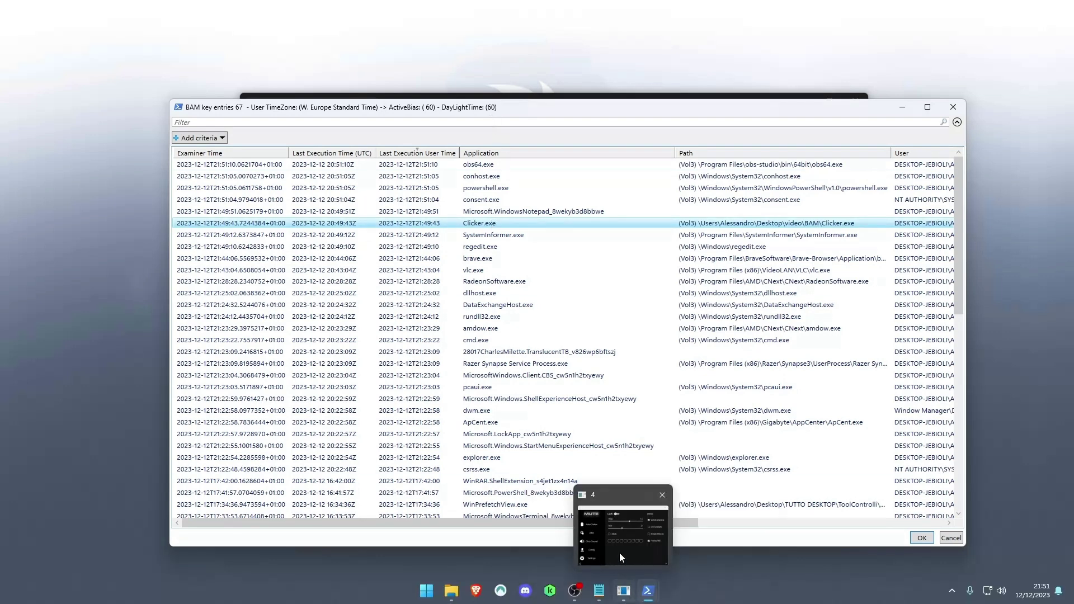
click(623, 532)
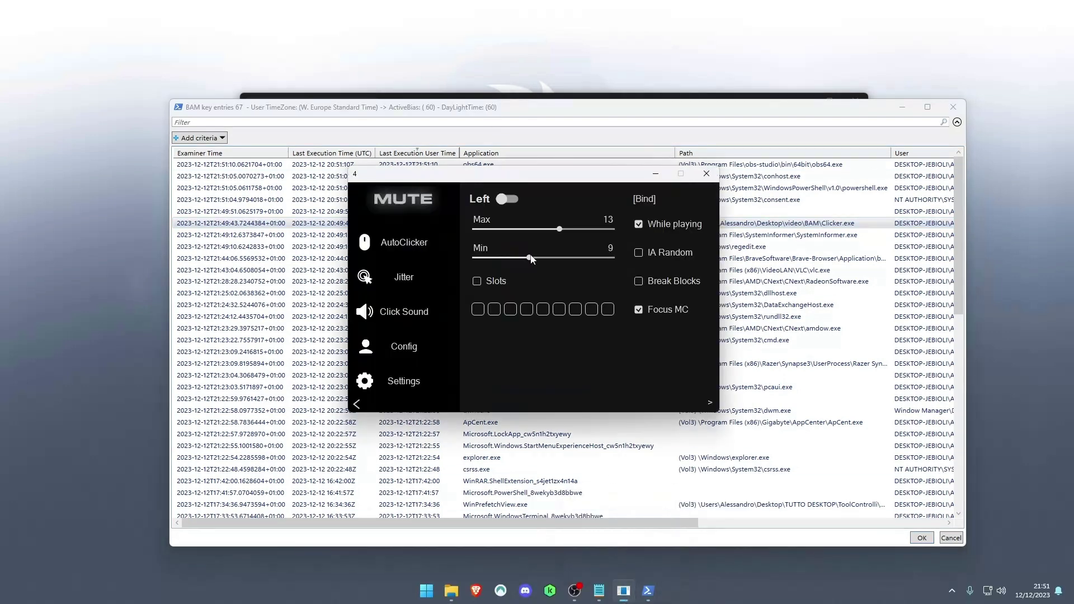
click(959, 105)
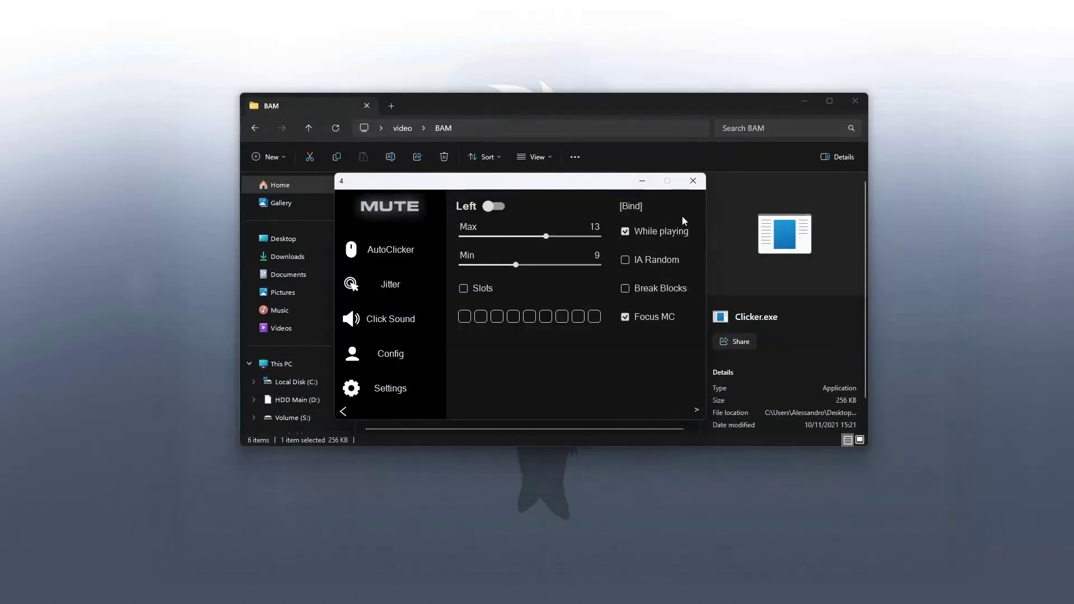
click(692, 184)
Open another Windows PowerShell as administrator for a fresh run of the BAM script.
key(super)
text(power)
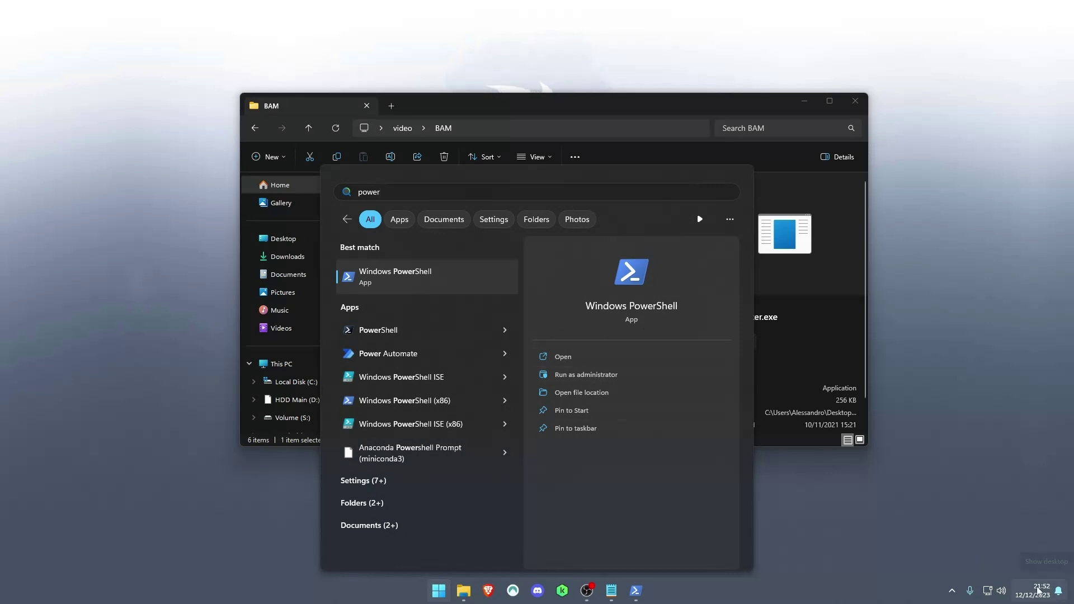
click(594, 375)
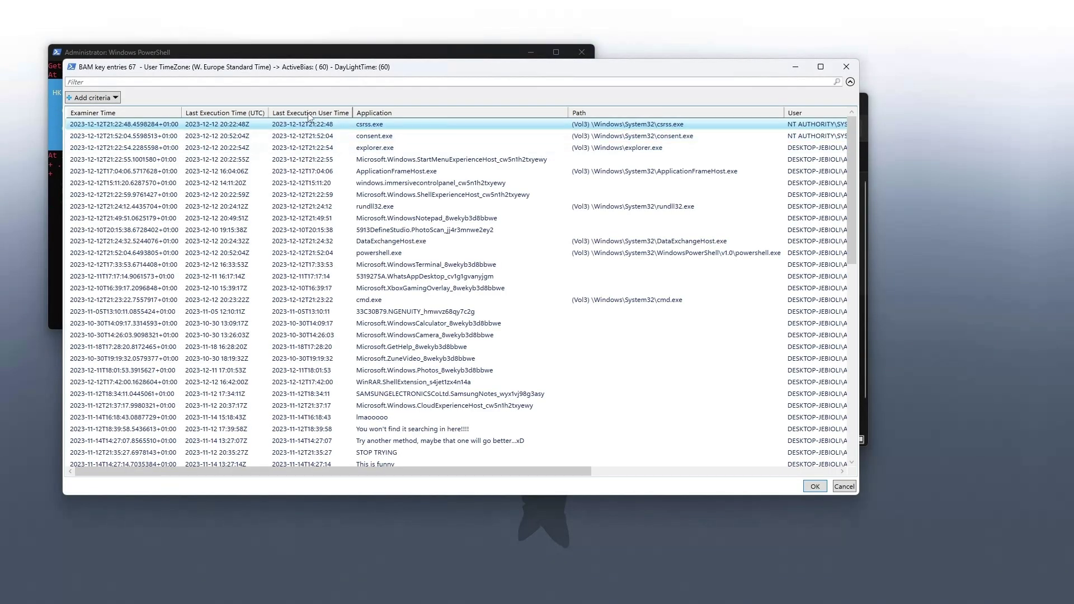
Sort the new BAM entries by Last Execution User Time, newest first, and compare the Clicker.exe time with the system clock.
click(307, 113)
scroll(319, 156, up, 4)
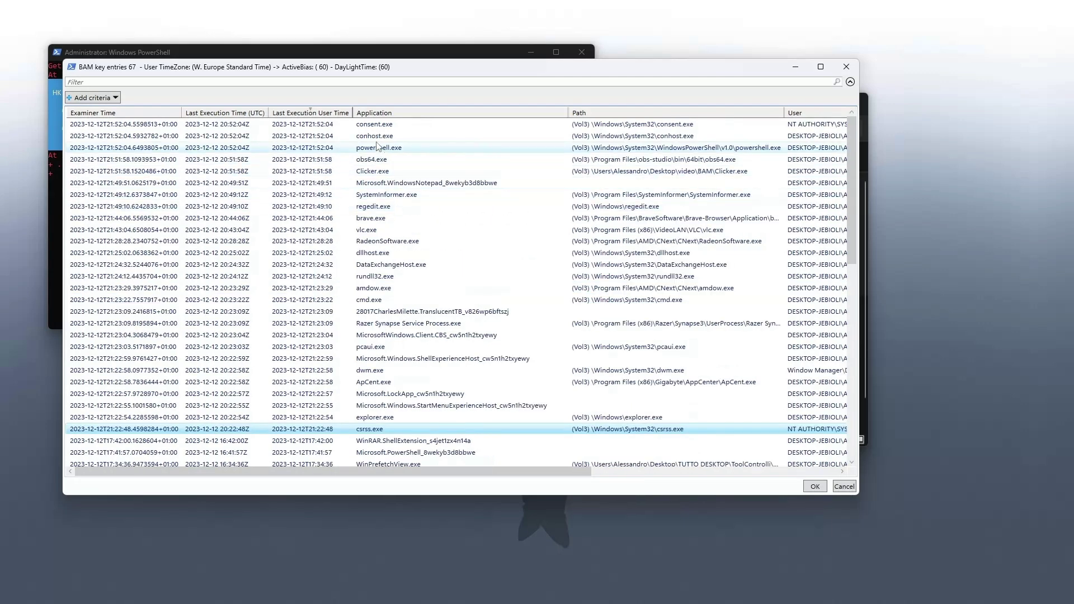
click(330, 171)
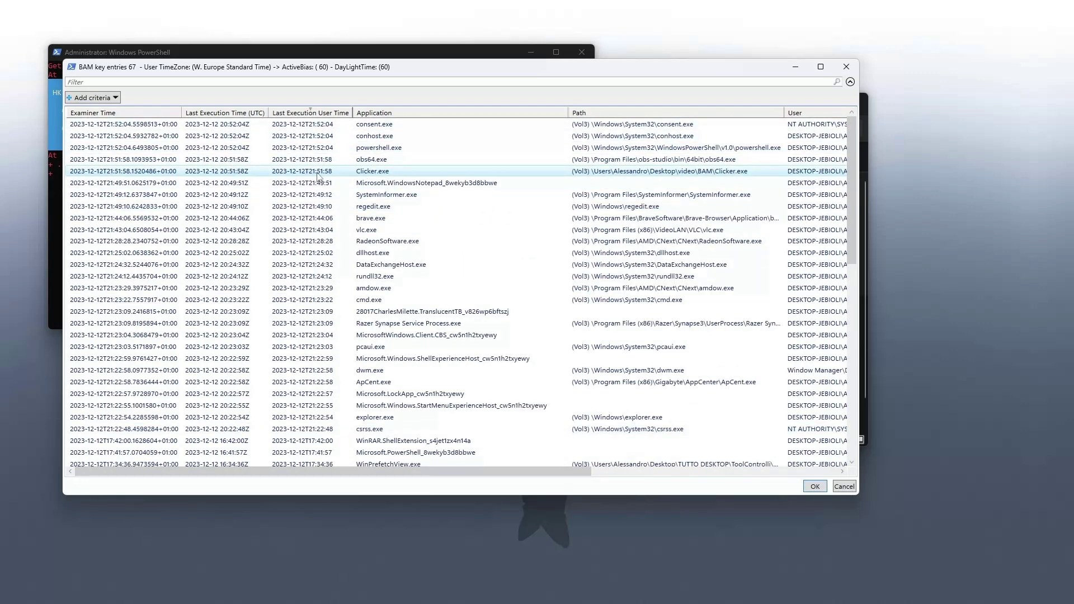
mouse_move(1045, 594)
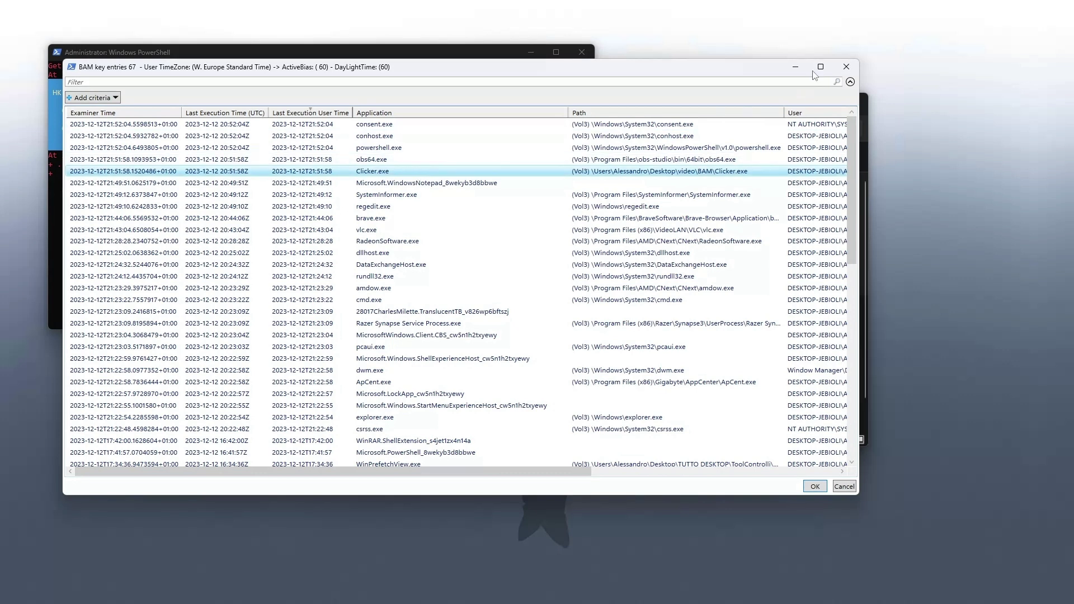
Close the BAM results with their PowerShell window and open RL BAM.txt from the BAM folder.
click(845, 66)
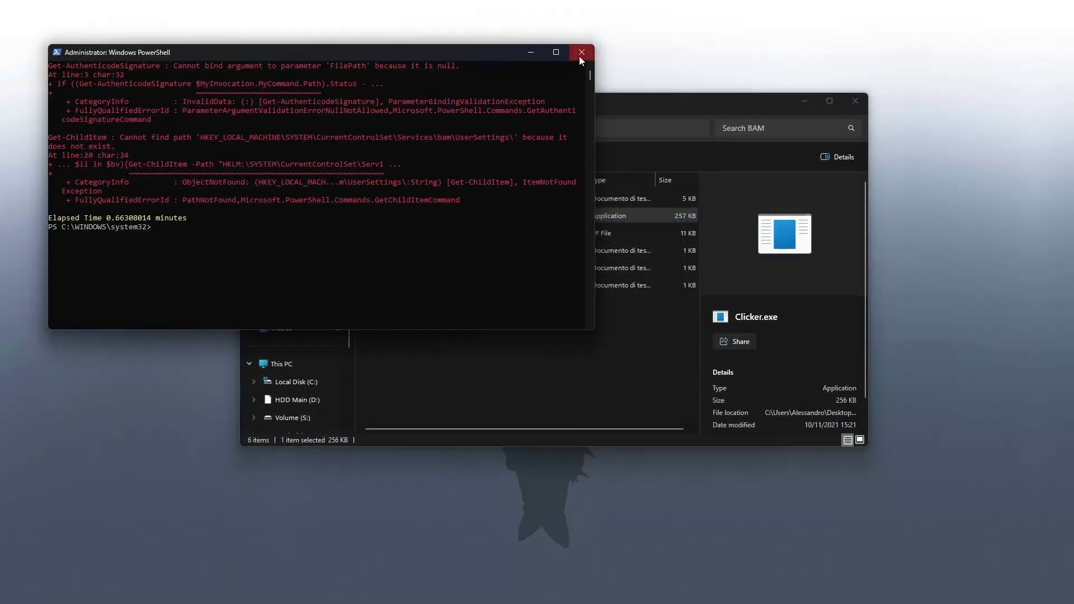
click(581, 54)
click(501, 305)
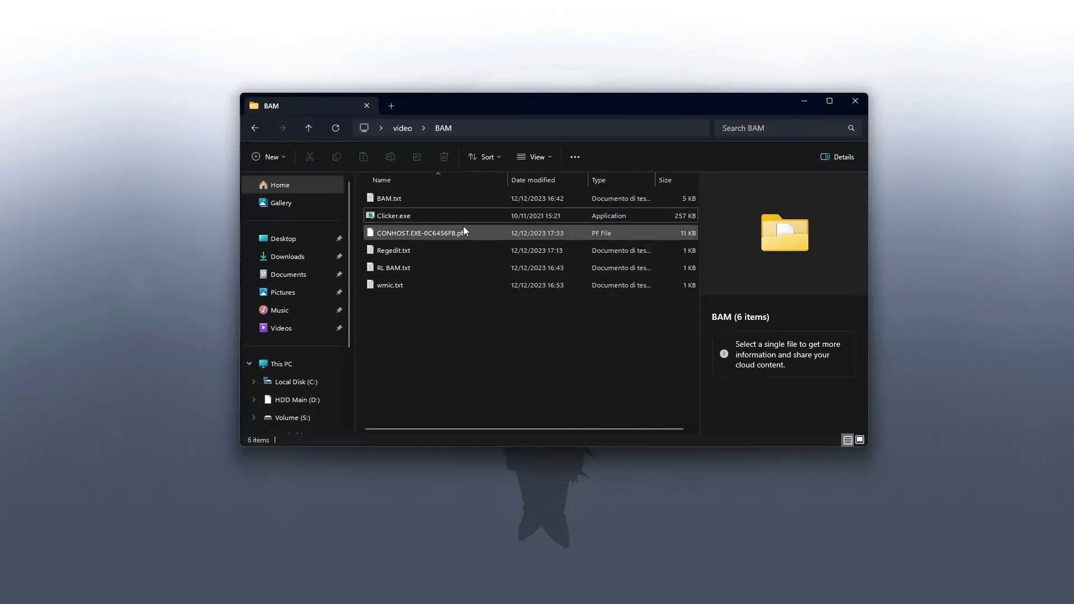
click(420, 267)
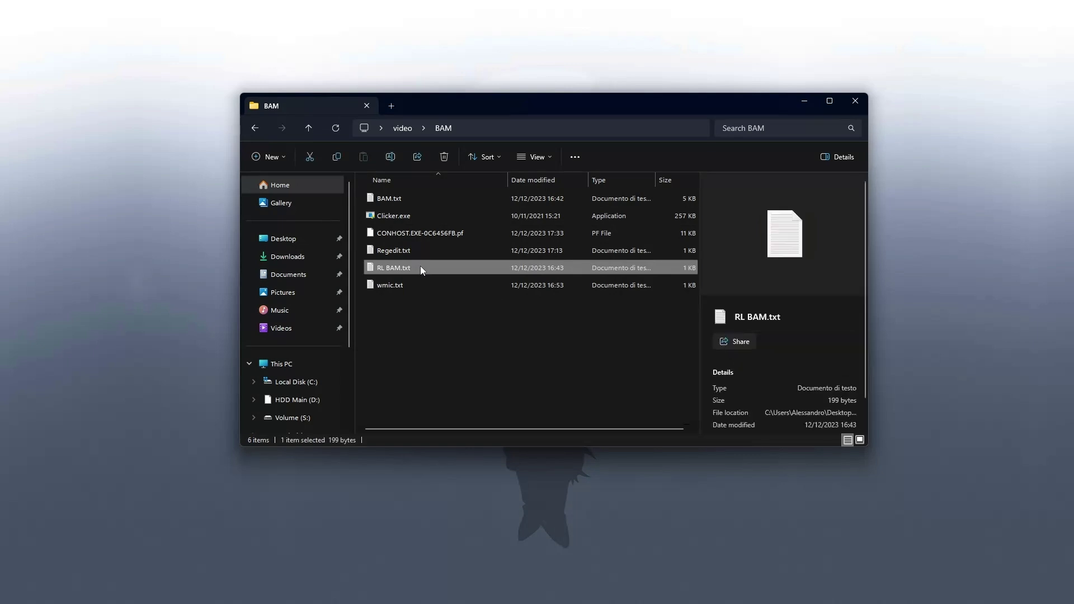
double_click(421, 267)
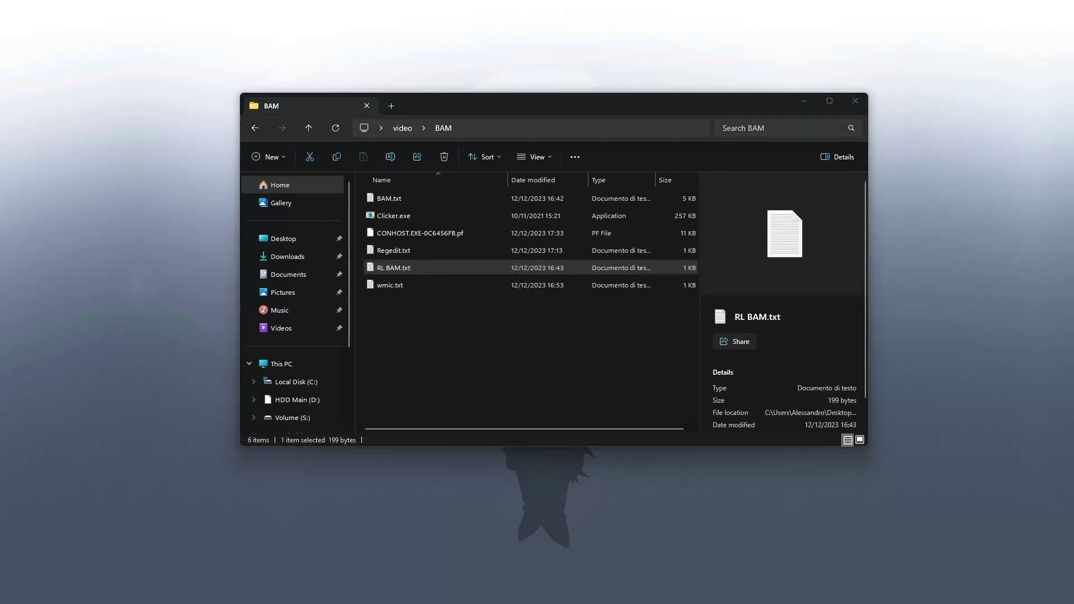
Open PowerShell as administrator and run the RL BAM command that sets the process execution policy to Bypass and invokes the downloaded script.
key(super)
text(power)
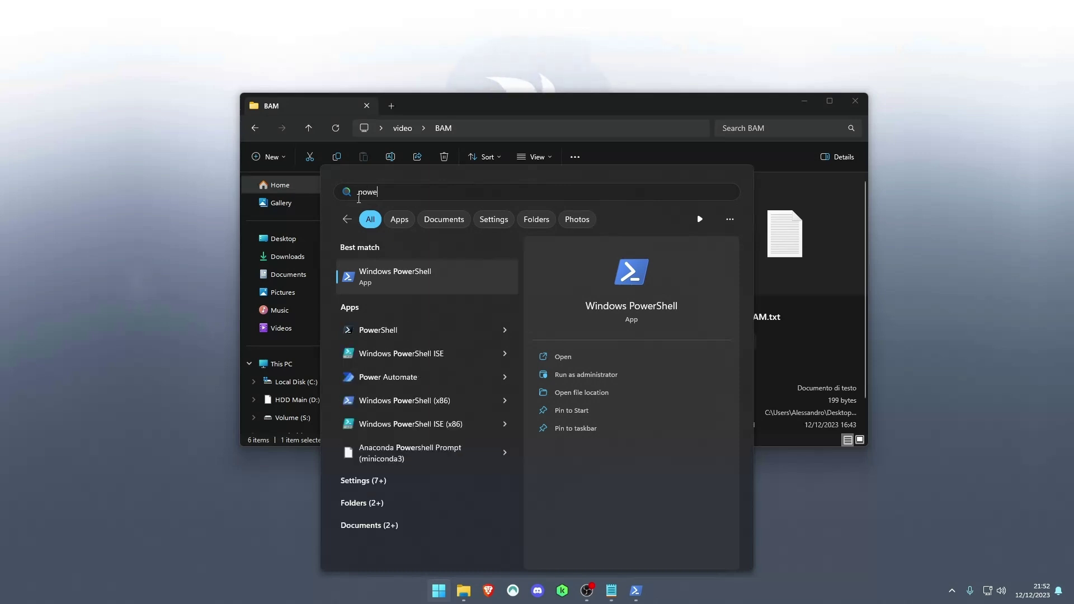
right_click(403, 341)
click(425, 351)
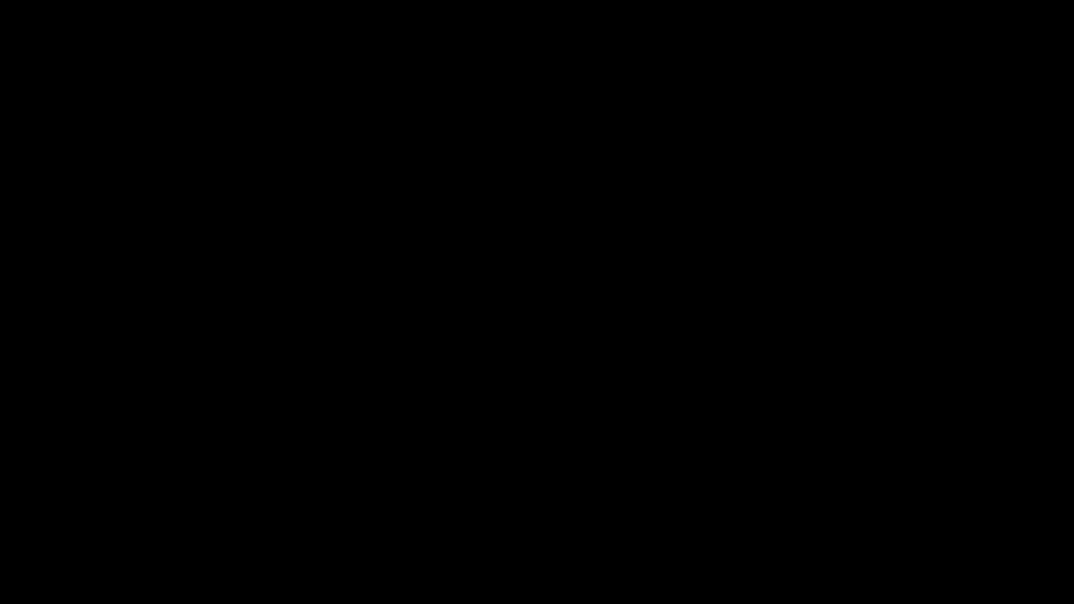
text(powershell Set-ExecutionPolicy -Scope Process -ExecutionPolicy Bypass && powershell Invoke-Expression (Invoke-RestMethod https://raw.githubusercontent.com/PureIntent/ScreenShare/main/RedLotusBam.ps1))
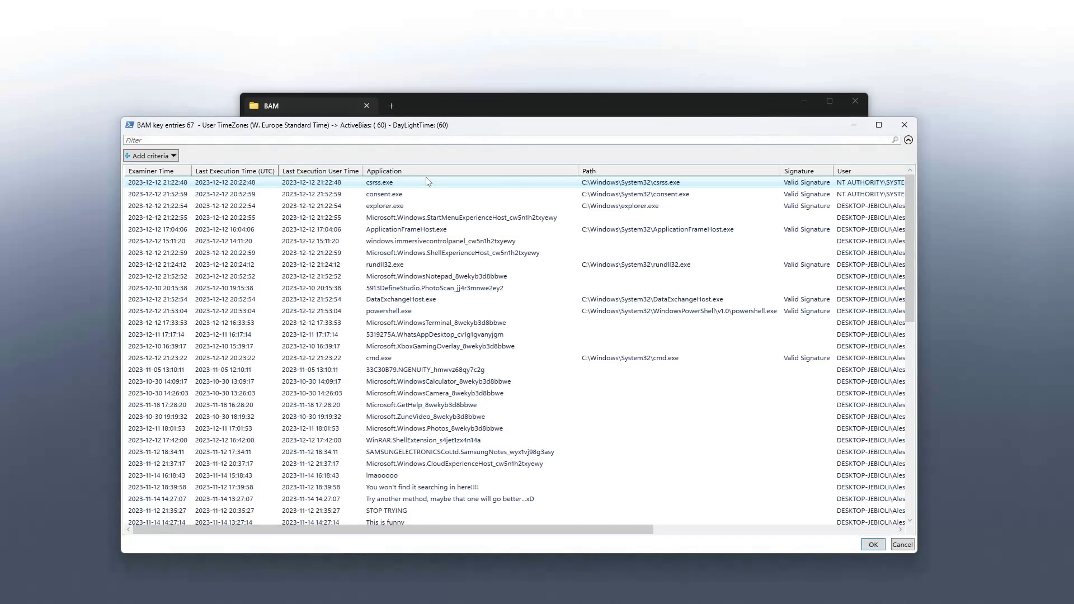
Maximize the BAM key entries window, widen its Signature column and sort the entries by Signature.
click(427, 182)
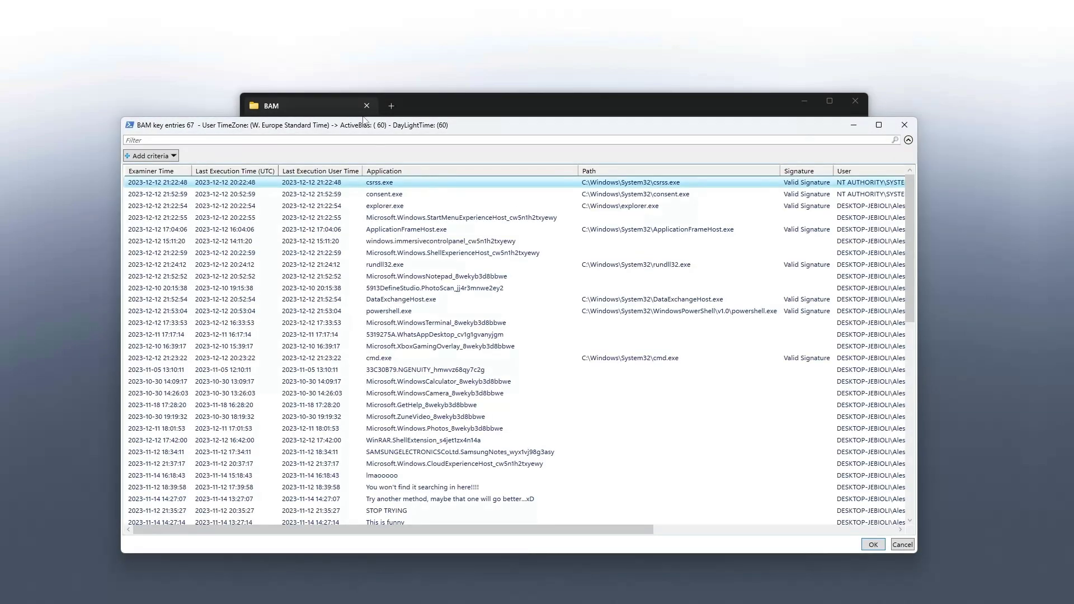
double_click(369, 125)
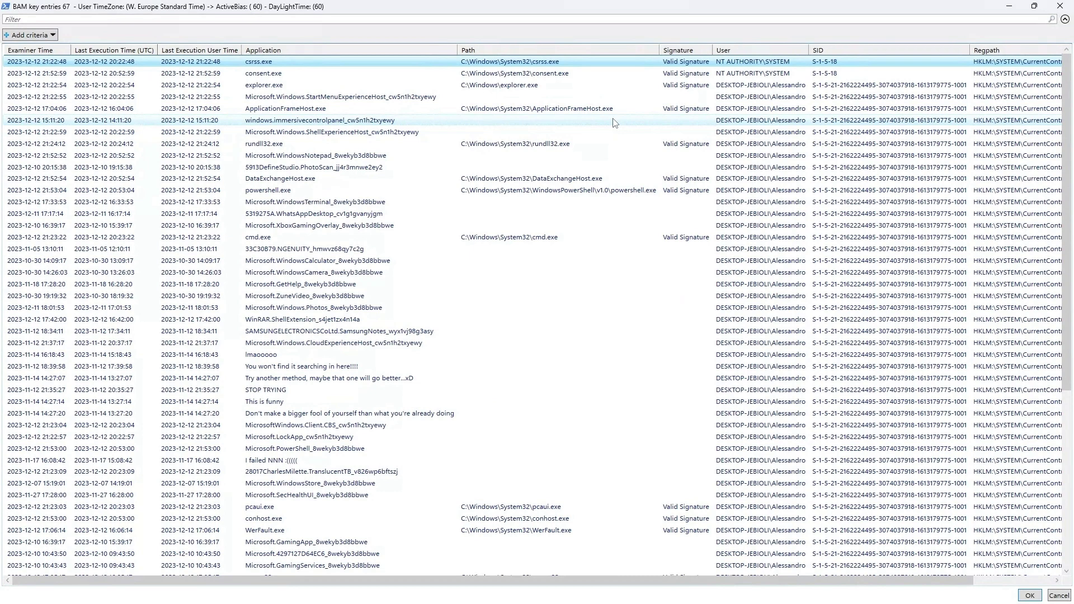
drag(712, 50, 763, 50)
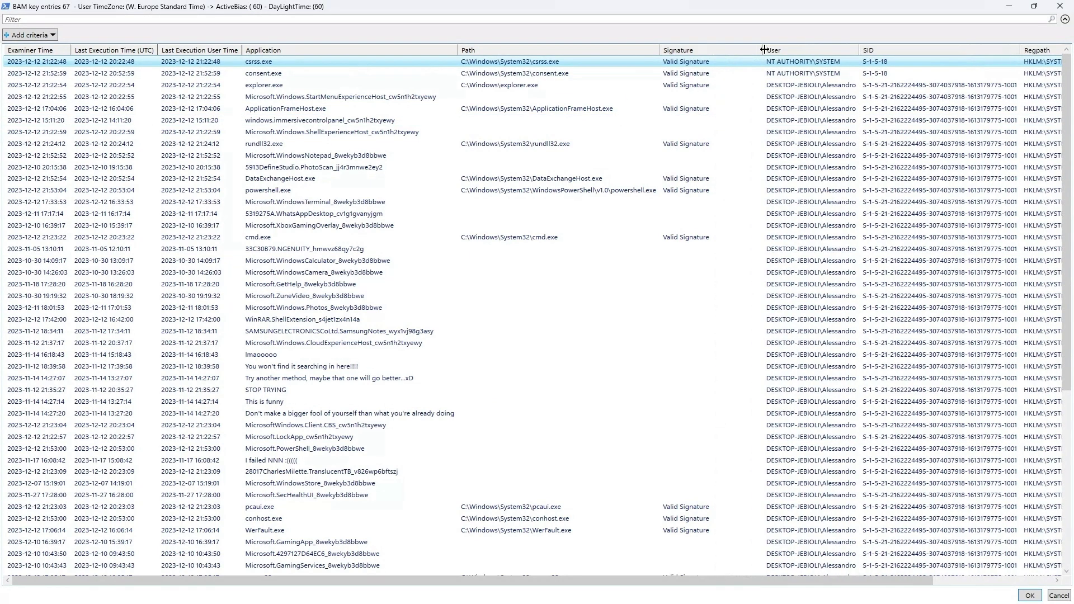
click(690, 56)
click(690, 54)
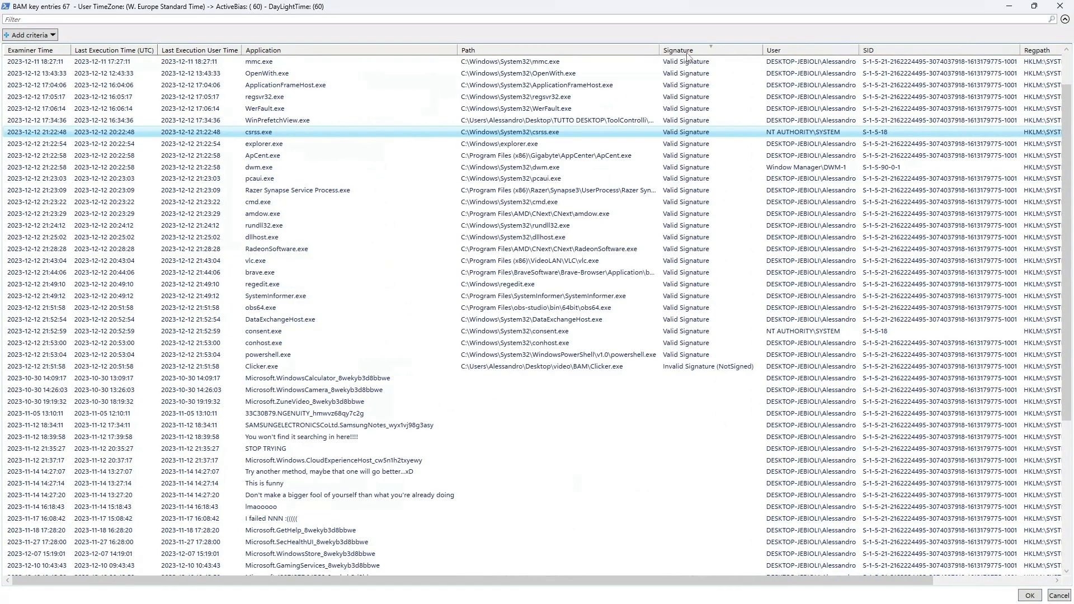
Sort the entries by Last Execution User Time, newest first, and examine the signature status of powershell.exe, the entries without paths and Clicker.exe.
click(191, 51)
click(191, 52)
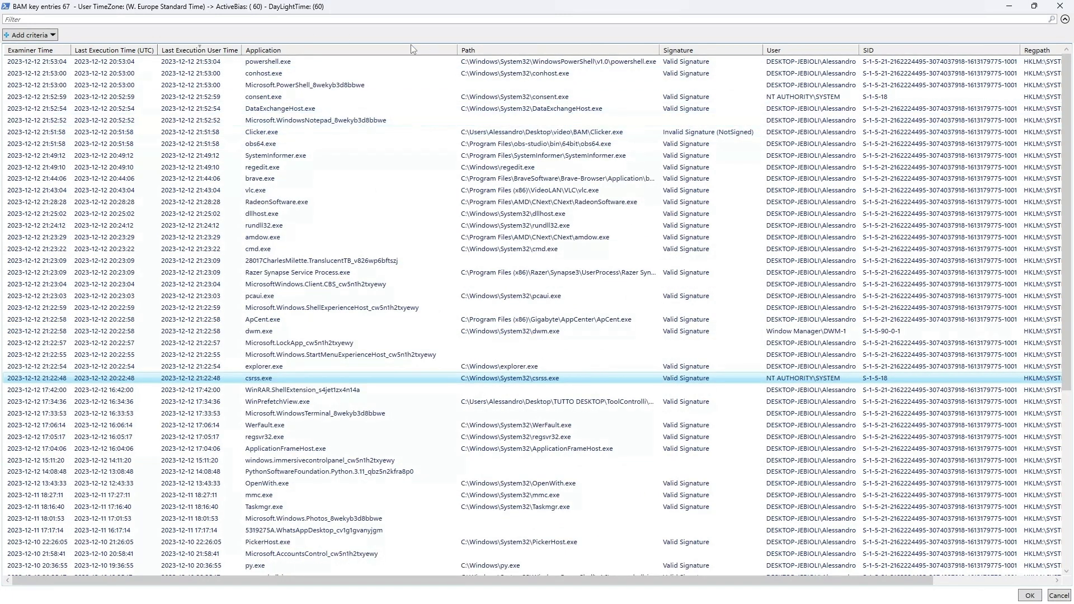
click(702, 85)
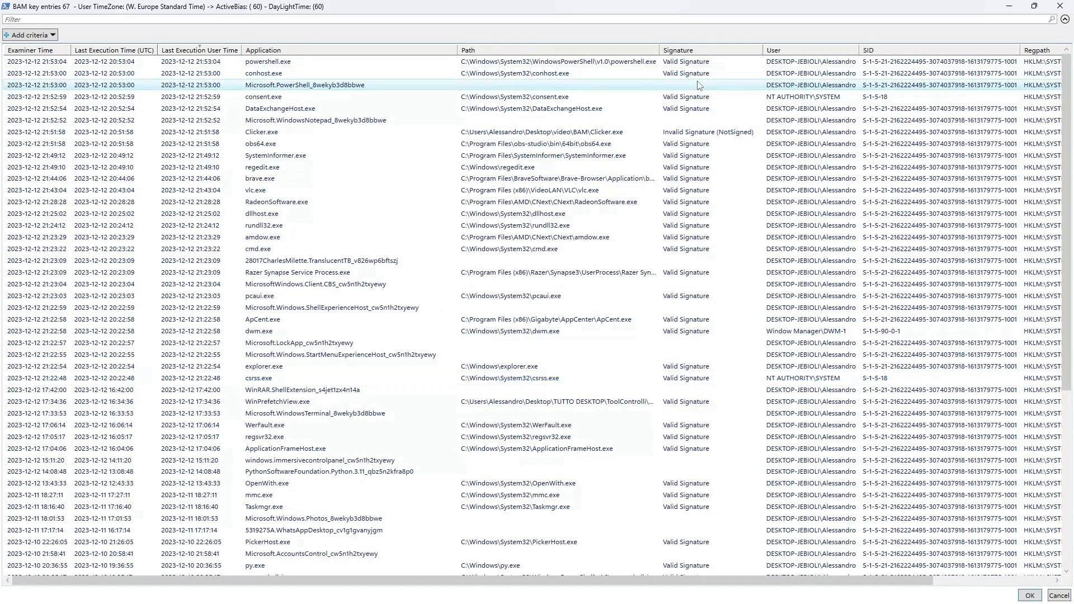
click(693, 65)
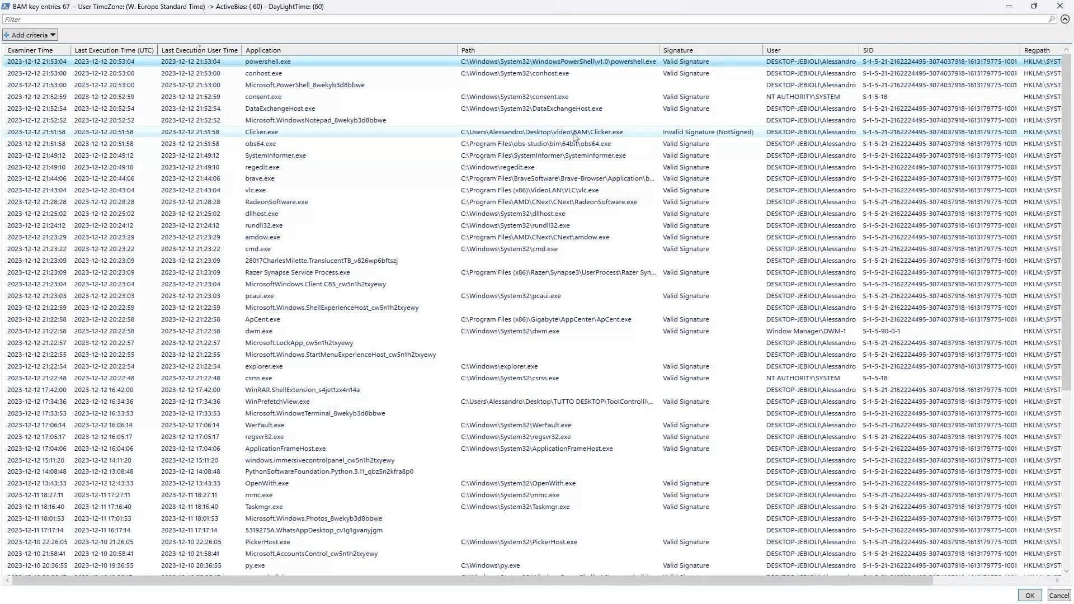
click(579, 135)
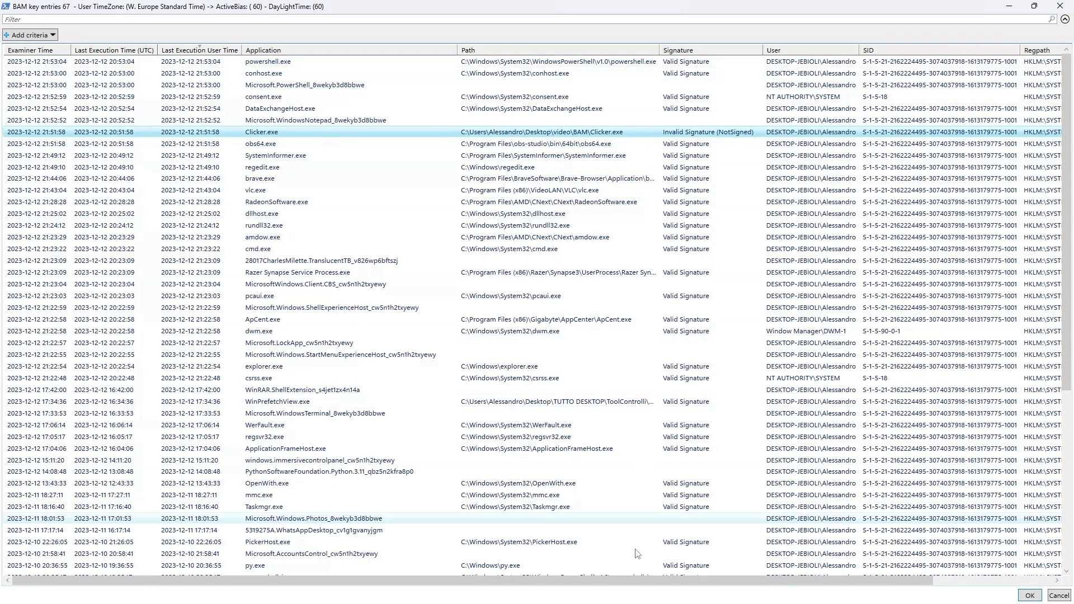
click(372, 470)
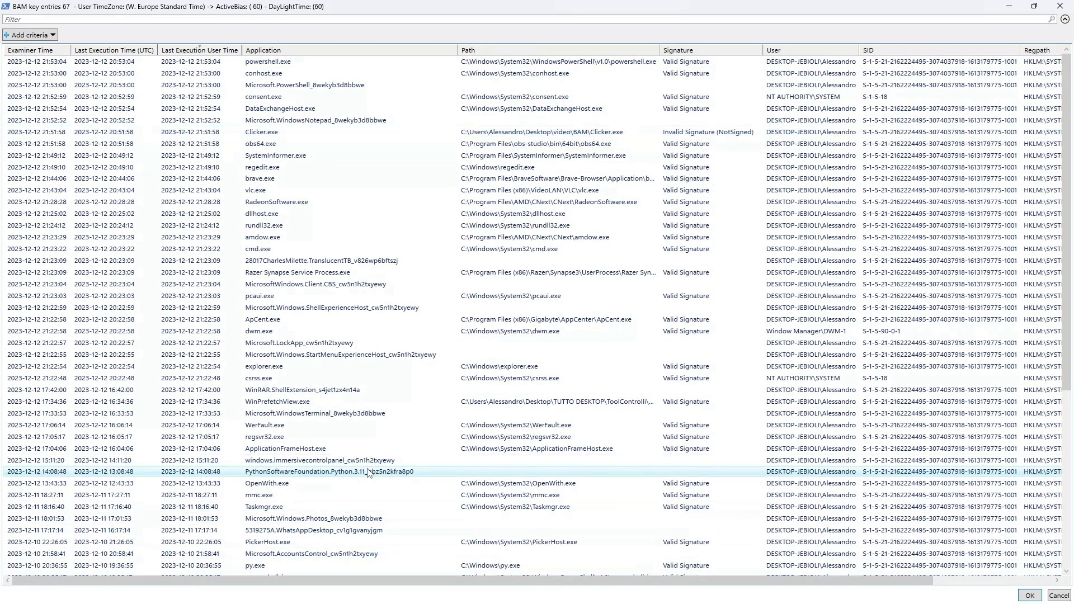
click(665, 460)
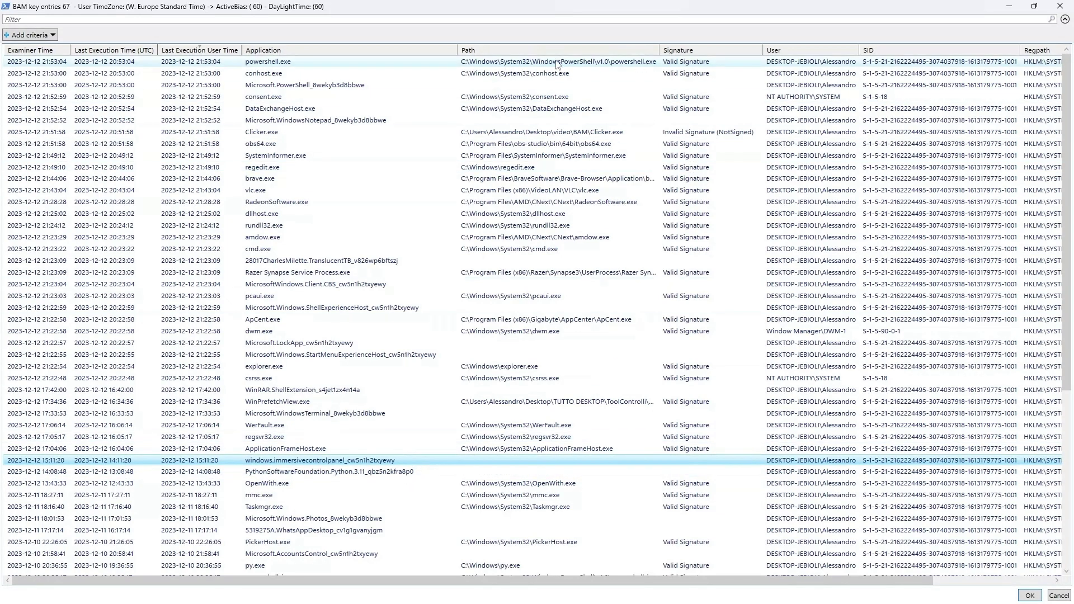
click(679, 63)
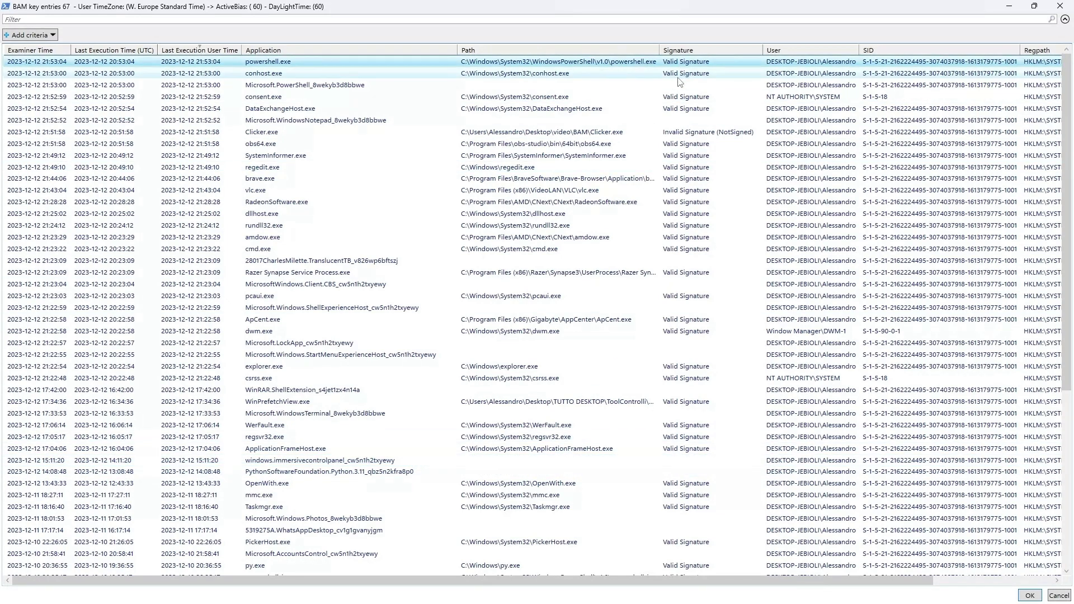
click(702, 134)
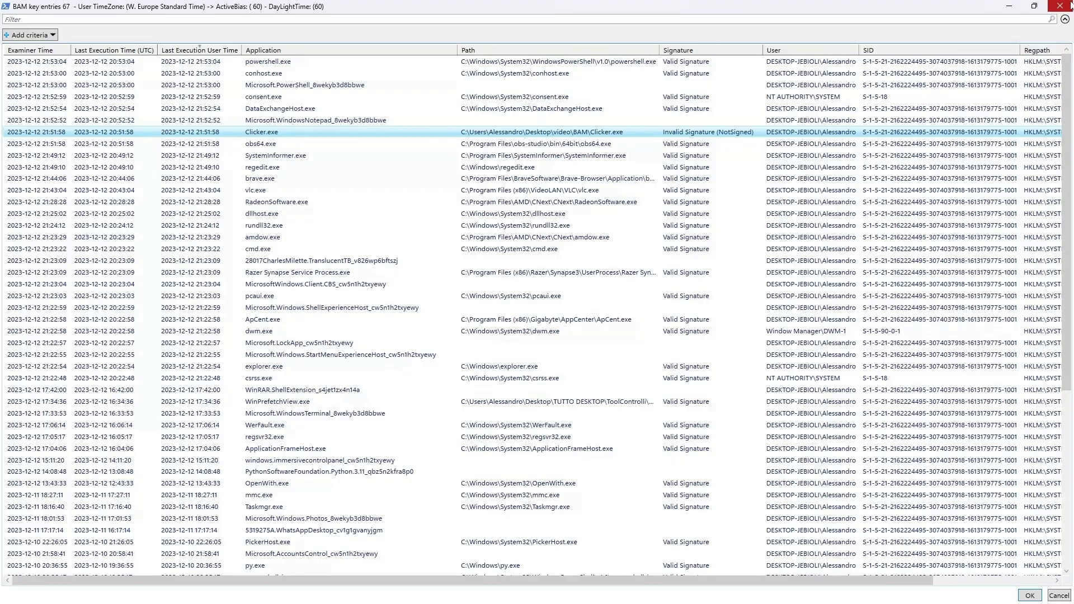
Close the BAM results, minimize PowerShell and move Clicker.exe from the BAM folder to the desktop.
click(1060, 6)
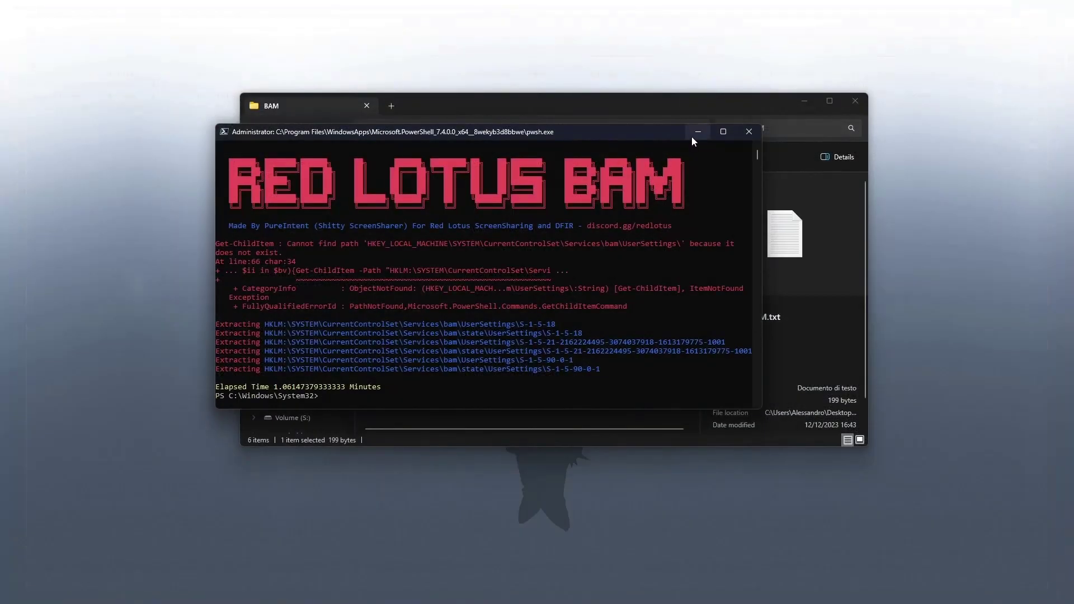
click(698, 131)
drag(640, 111, 649, 96)
click(505, 291)
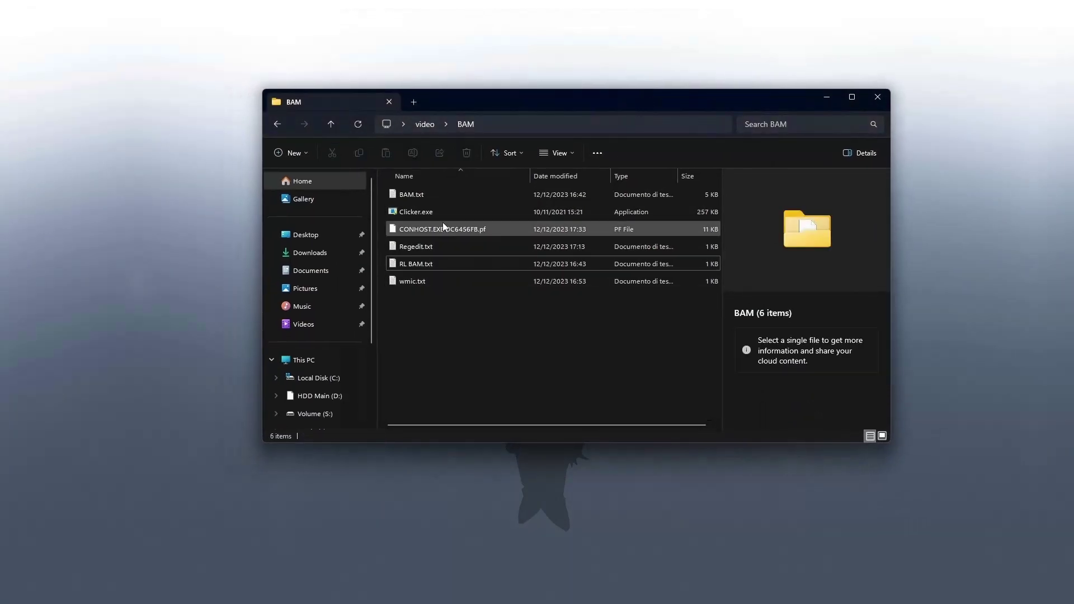
click(442, 217)
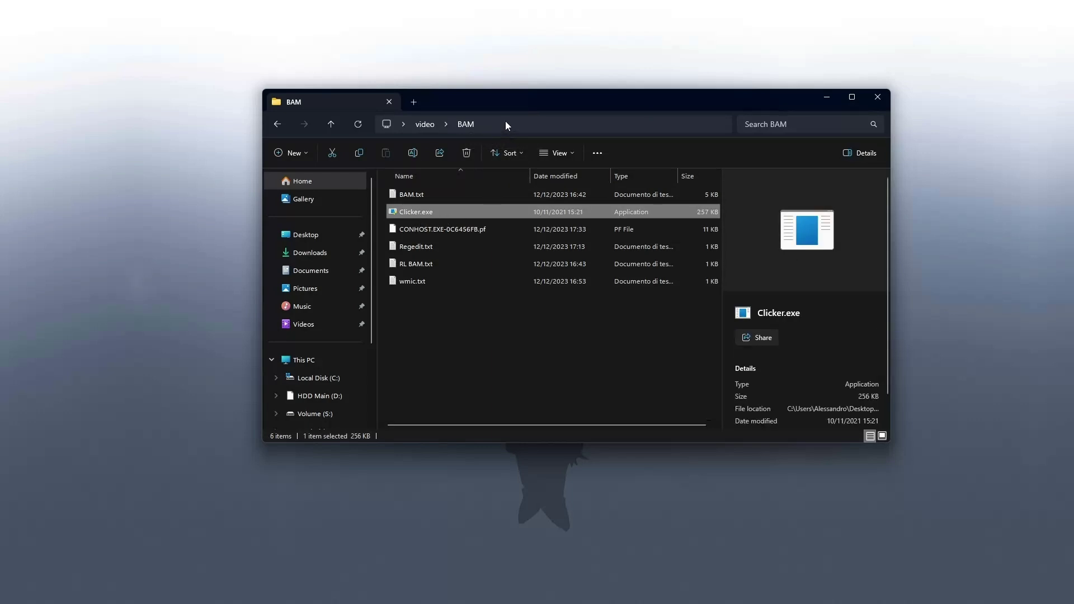
mouse_move(434, 214)
click(223, 195)
key(ctrl+v)
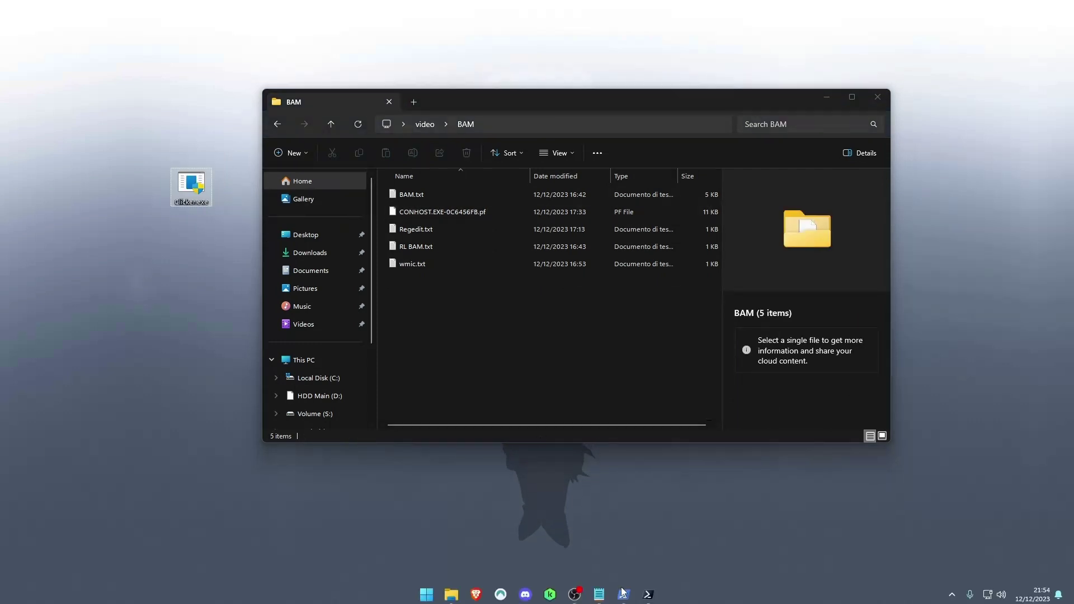
Rerun the command in the existing PowerShell session that sets the process execution policy to Bypass and invokes RedLotusBam.ps1.
click(648, 590)
text(powershell Set-ExecutionPolicy -Scope Process -ExecutionPolicy Bypass && powershell Invoke-Expression (Invoke-RestMethod https://raw.githubusercontent.com/PureIntent/ScreenShare/main/RedLotusBam.ps1))
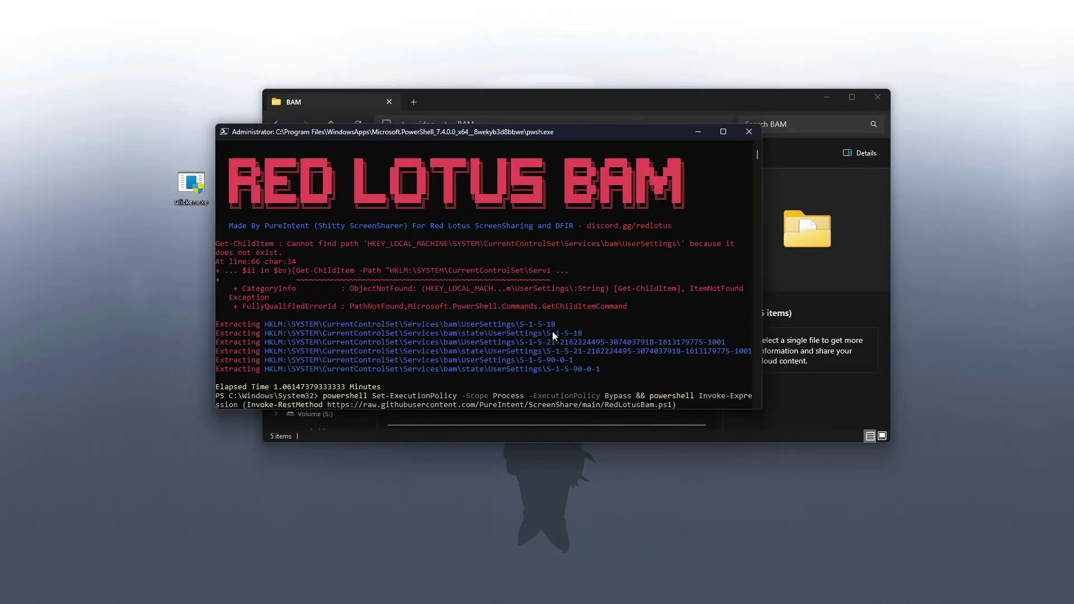
key(Return)
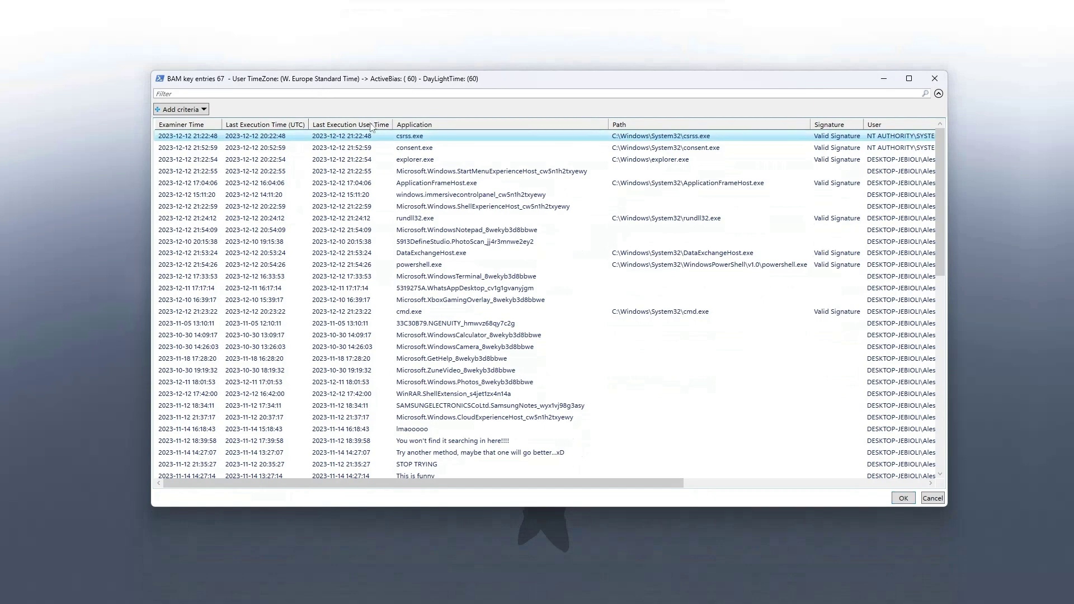
Sort the new results by Last Execution User Time, newest first, in a maximized window with a wider Signature column, and inspect Clicker.exe's signature.
click(371, 126)
click(370, 125)
double_click(417, 78)
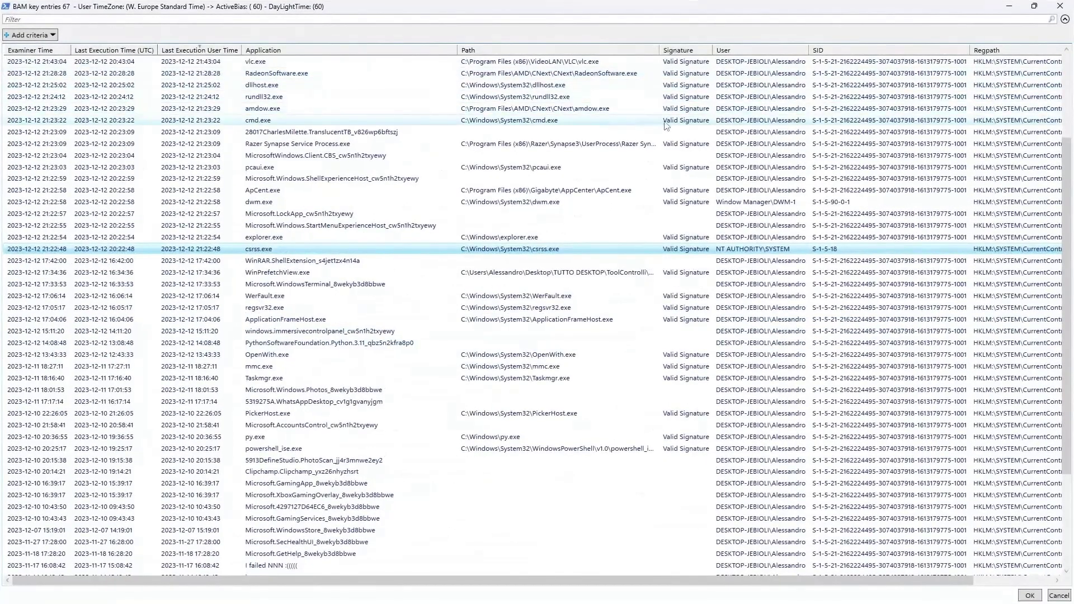
drag(712, 50, 820, 50)
scroll(378, 115, up, 3)
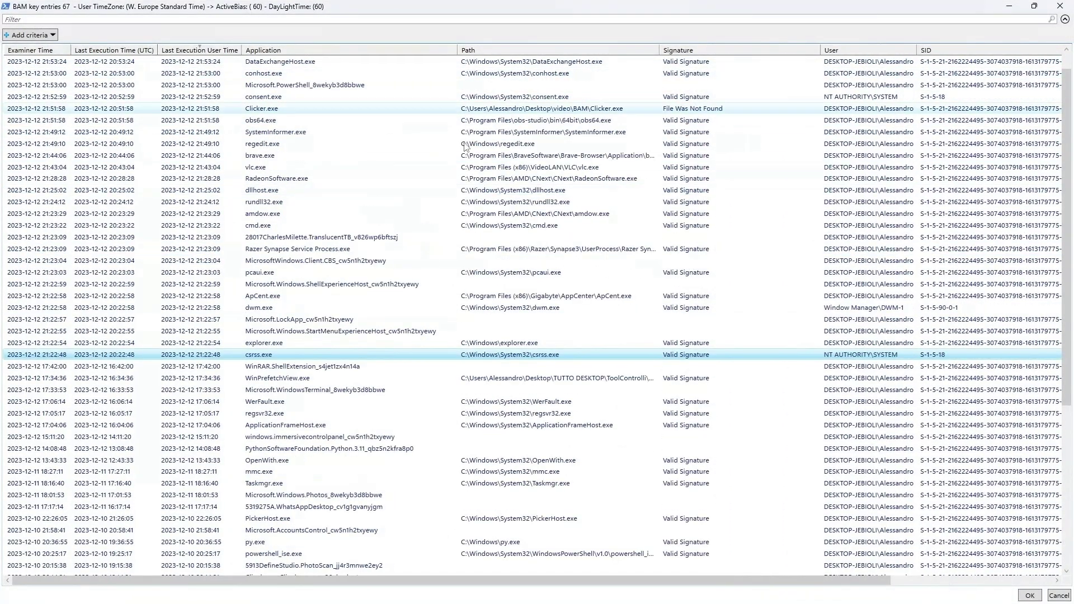
scroll(378, 115, up, 1)
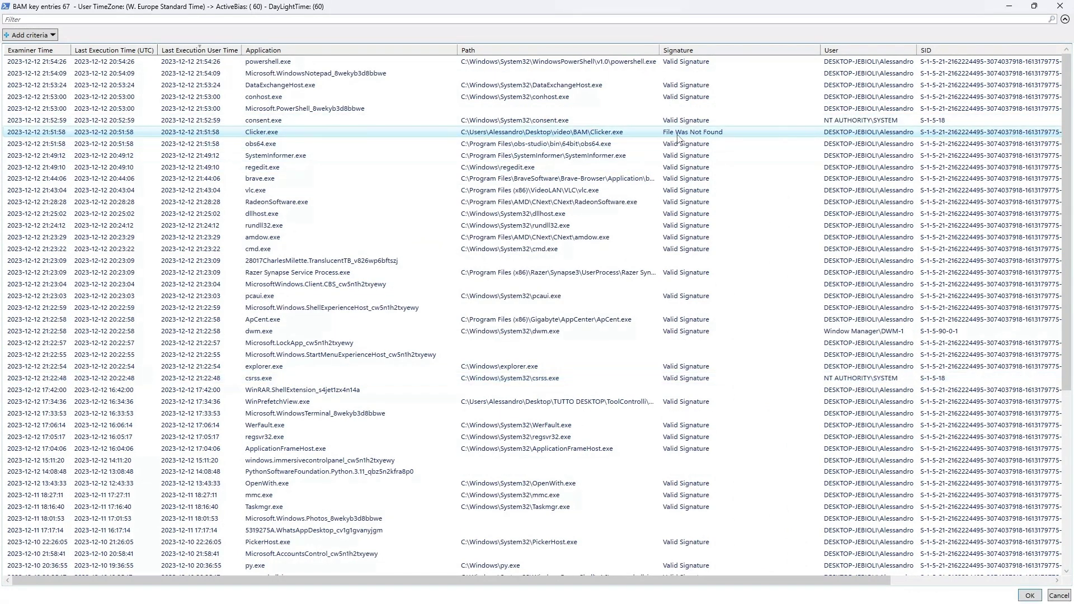
click(717, 136)
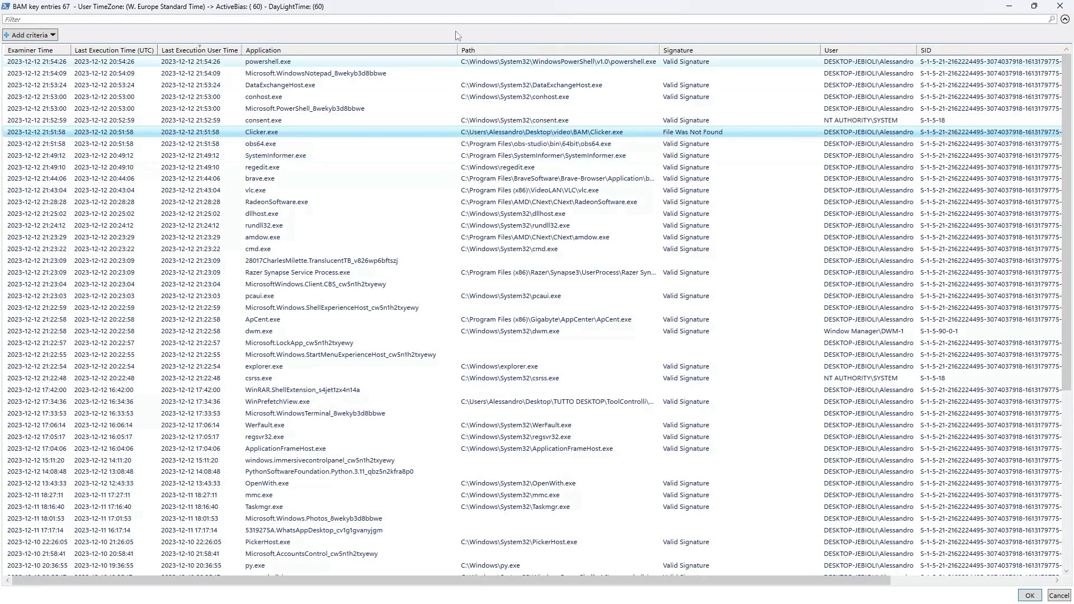
Compare the path recorded for Clicker.exe with the BAM folder's location and contents, and close the BAM results.
key(super+Down)
click(737, 159)
click(699, 137)
click(599, 104)
click(535, 124)
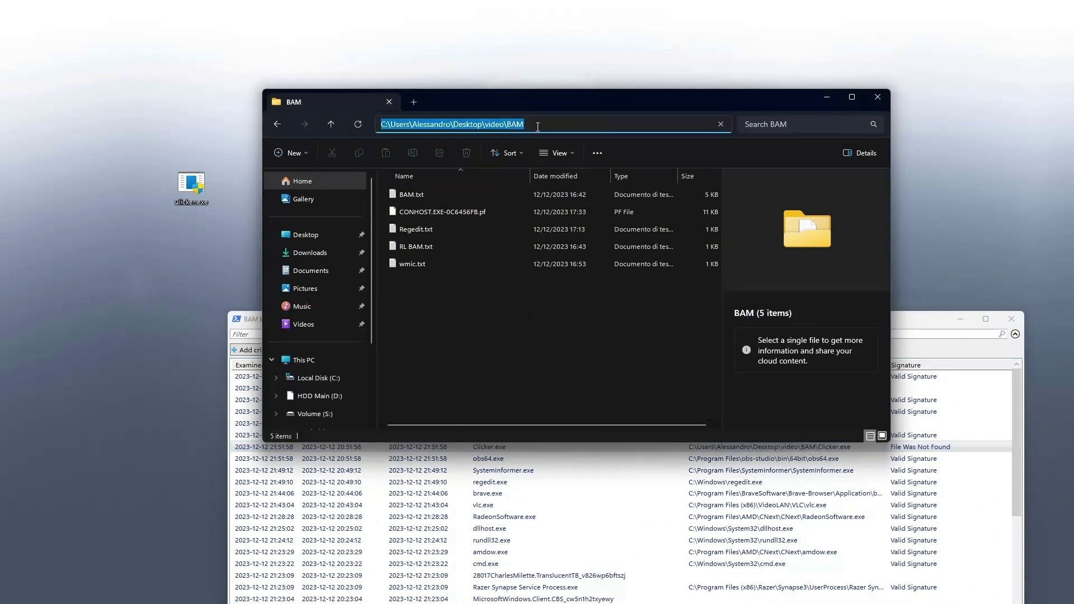
click(814, 449)
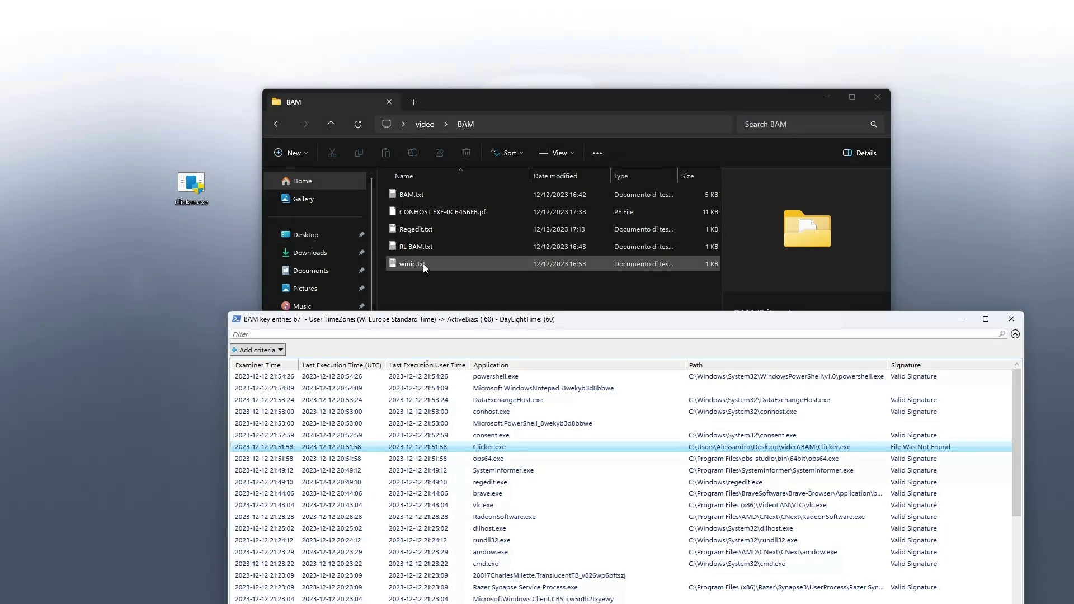
drag(473, 316, 429, 2)
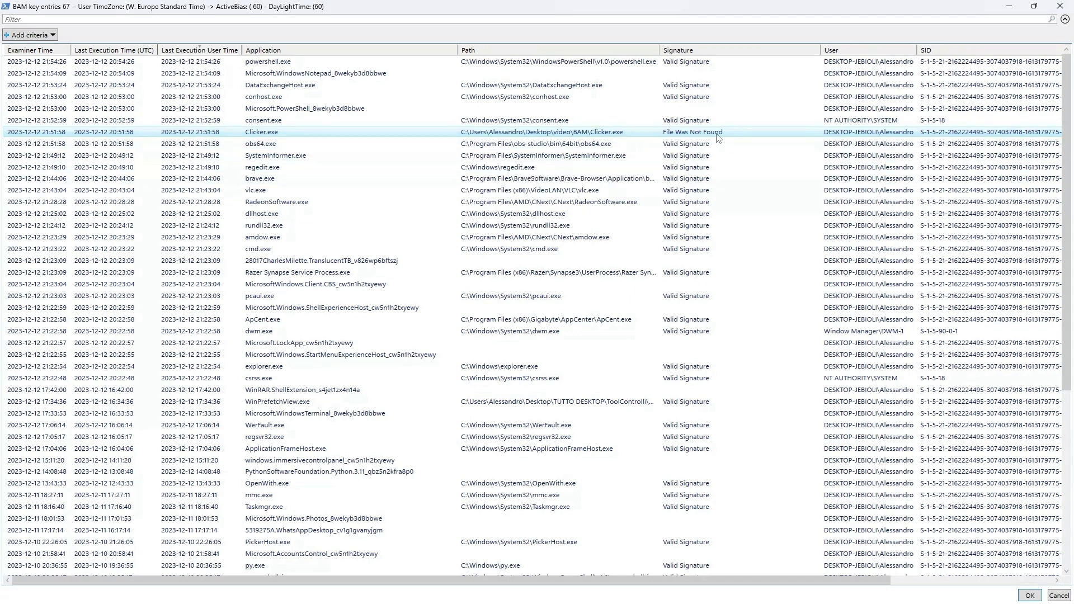
double_click(455, 3)
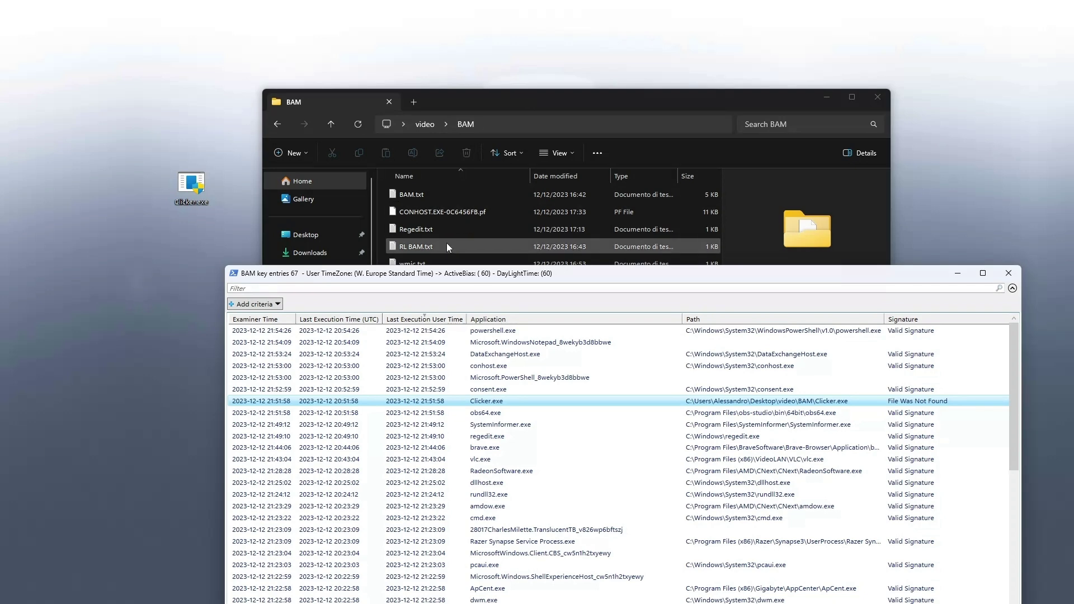
click(1008, 275)
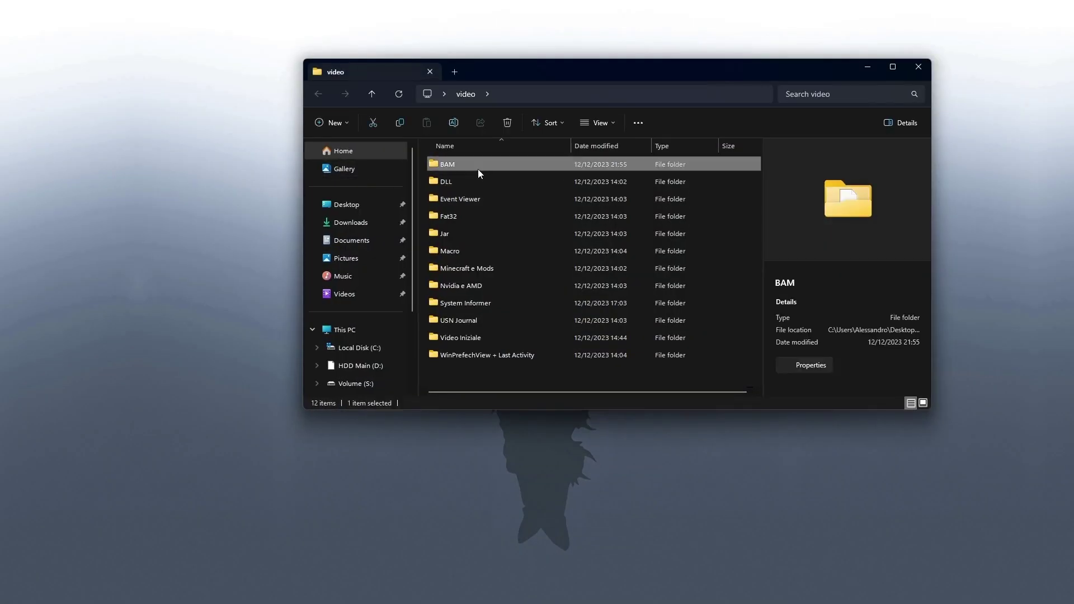
Select wmic.txt in the BAM folder inside the video folder and open Command Prompt as administrator.
double_click(477, 167)
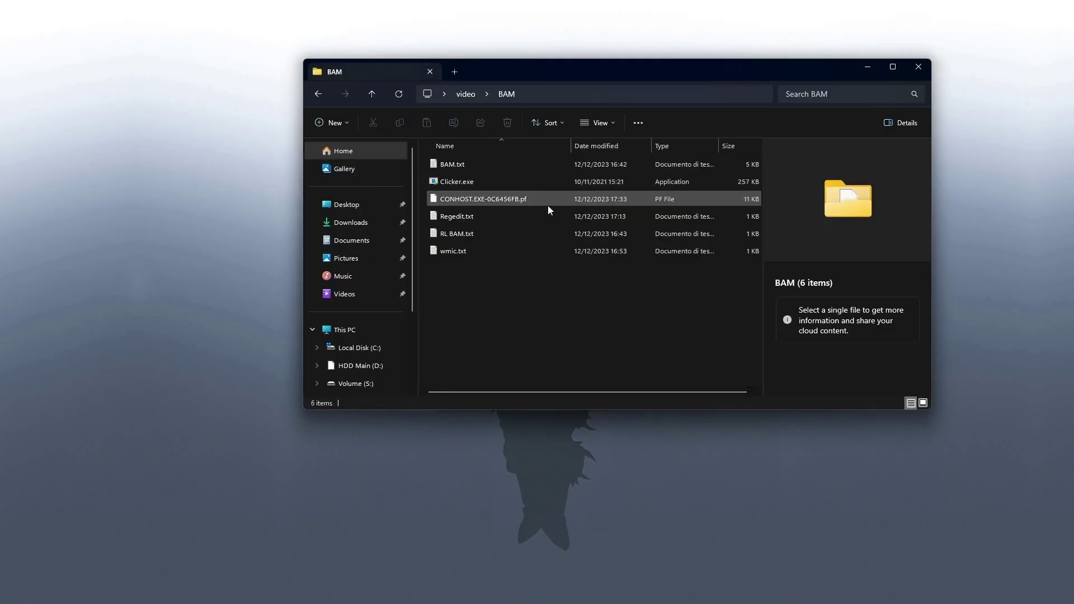
click(498, 251)
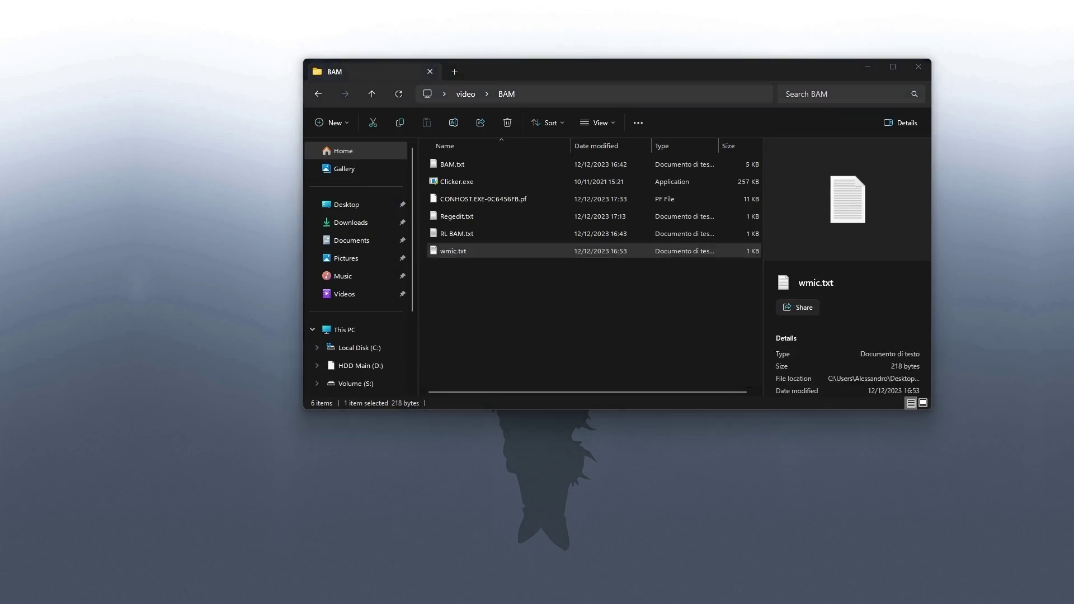
key(super)
text(cmd)
click(571, 373)
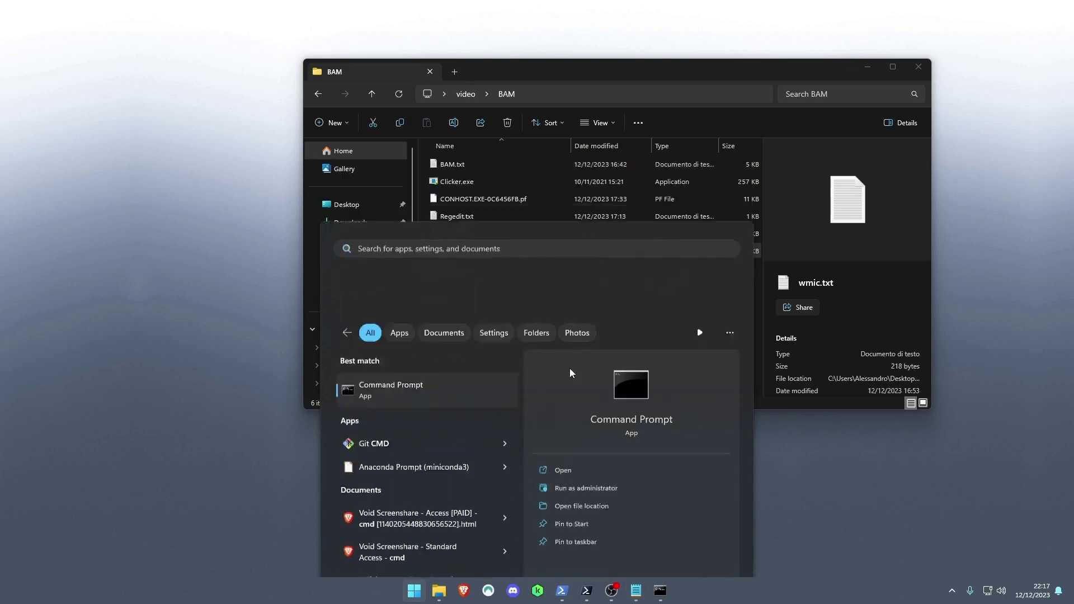
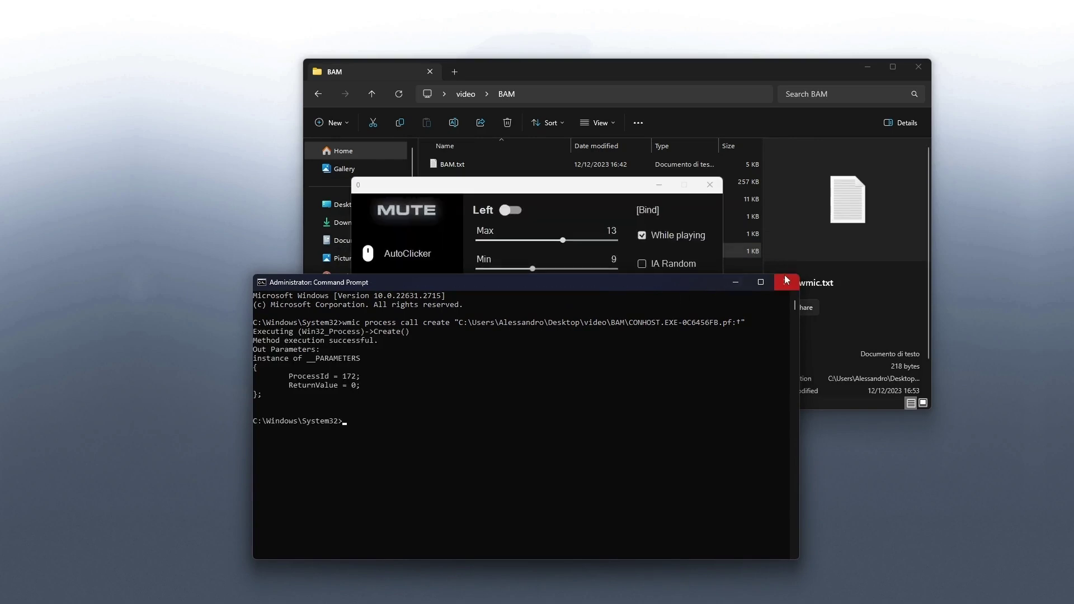
Close the Command Prompt and the AutoClicker window launched through wmic.
click(786, 280)
drag(550, 184, 517, 259)
click(673, 258)
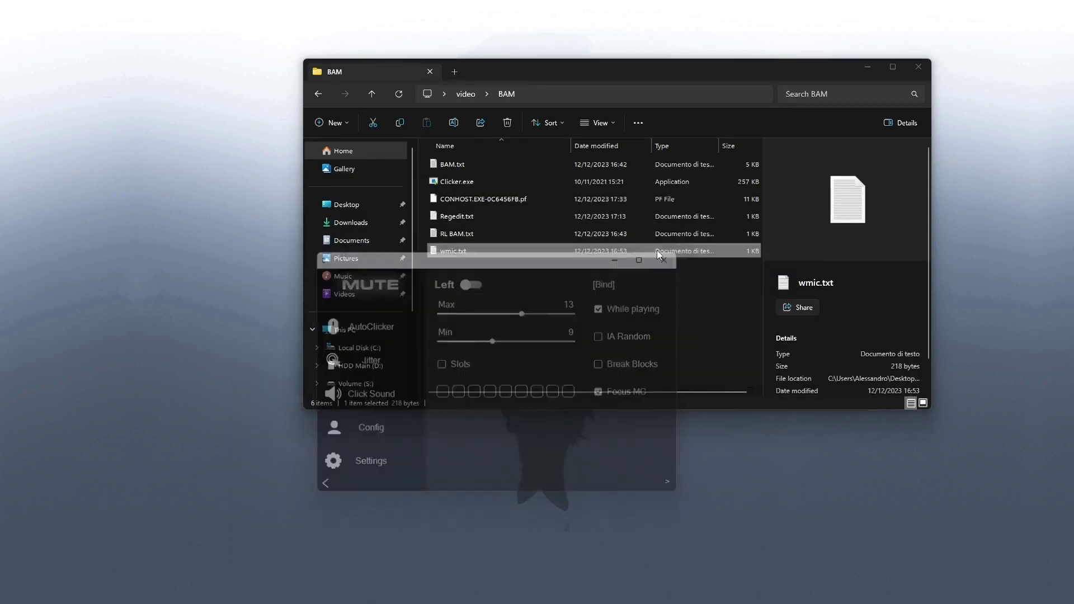
Select BAM.txt in the BAM folder and run its script in Windows PowerShell as administrator.
click(471, 169)
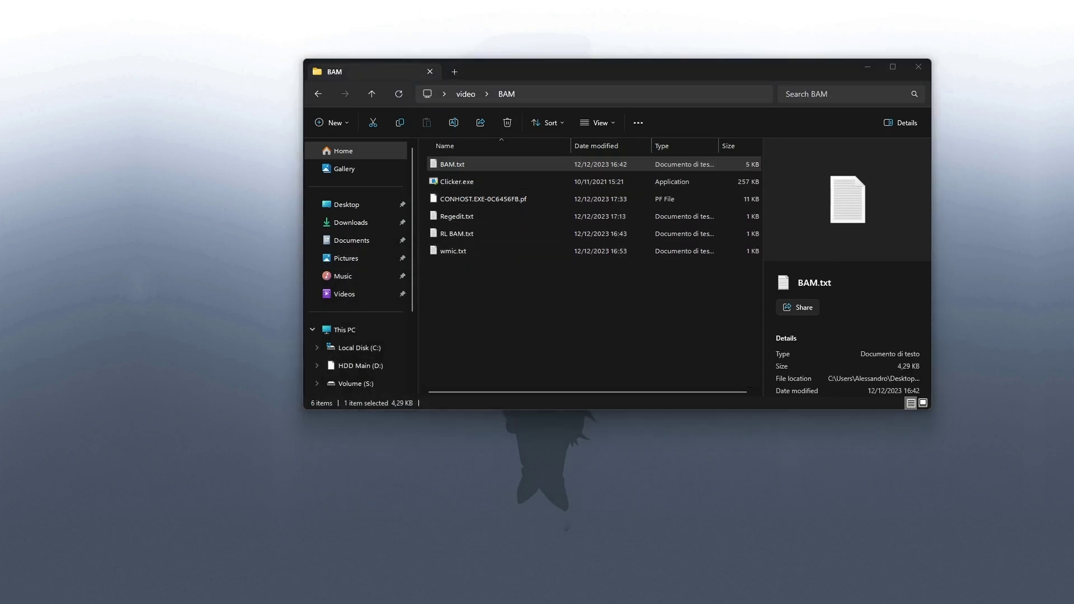
key(super)
text(power)
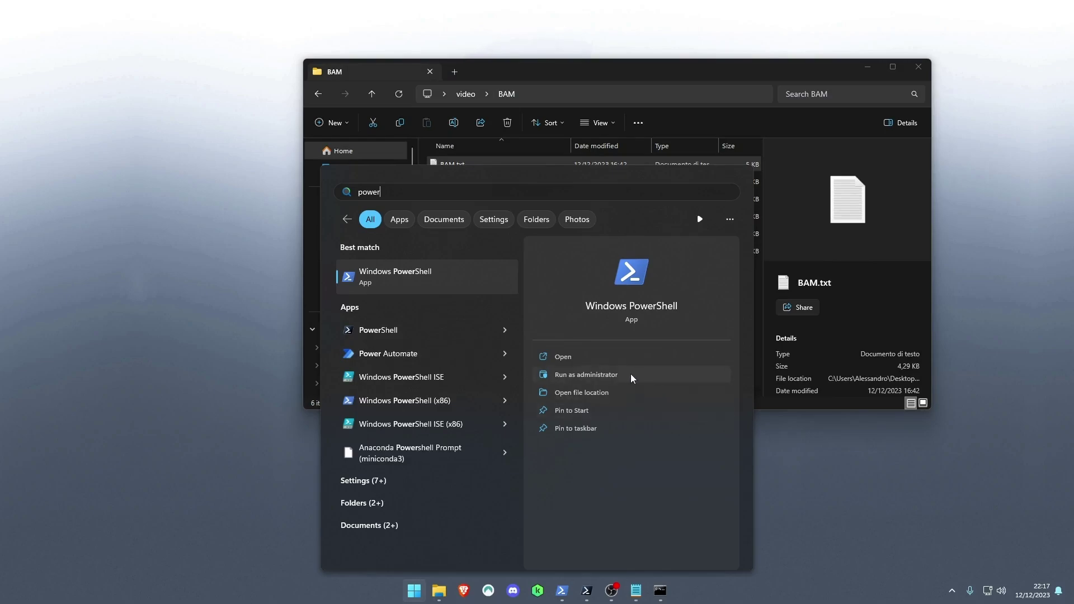
click(630, 373)
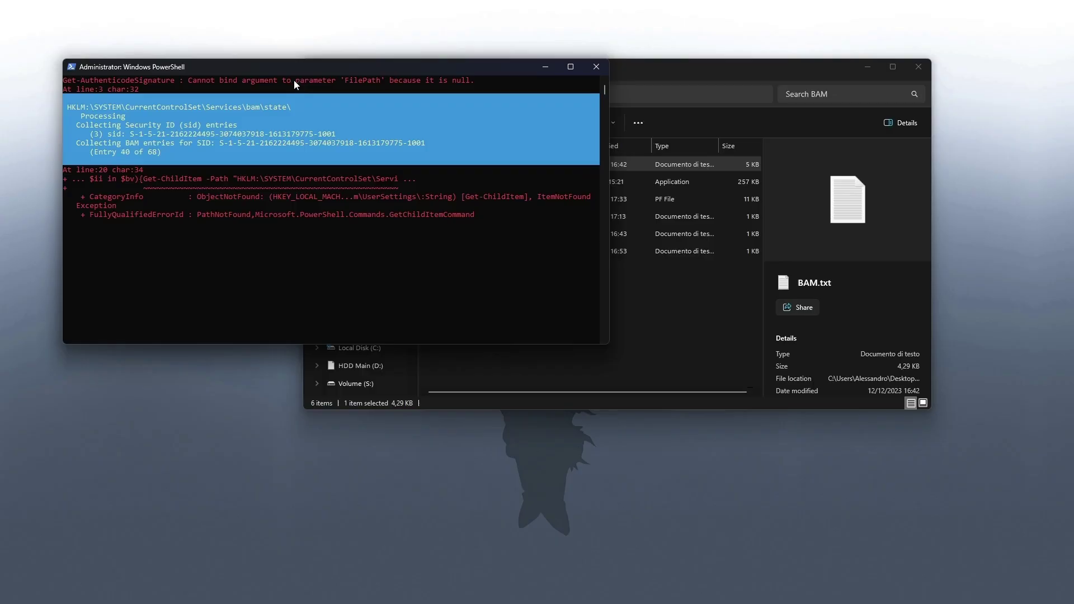
Sort the BAM entries by Last Execution User Time with the newest first, and maximize the results window.
drag(294, 80, 562, 112)
click(327, 128)
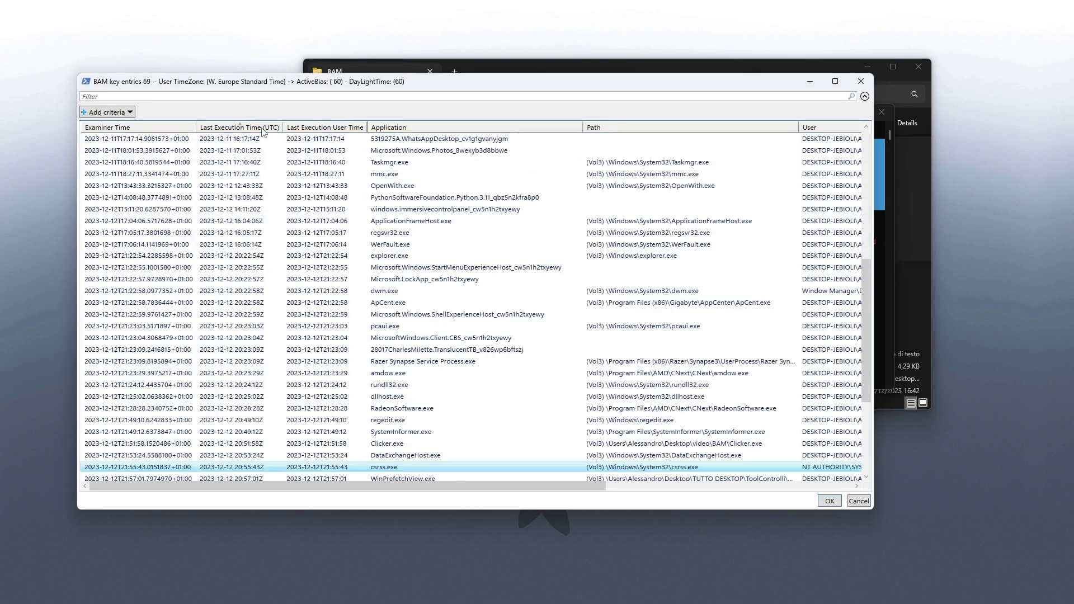
click(327, 127)
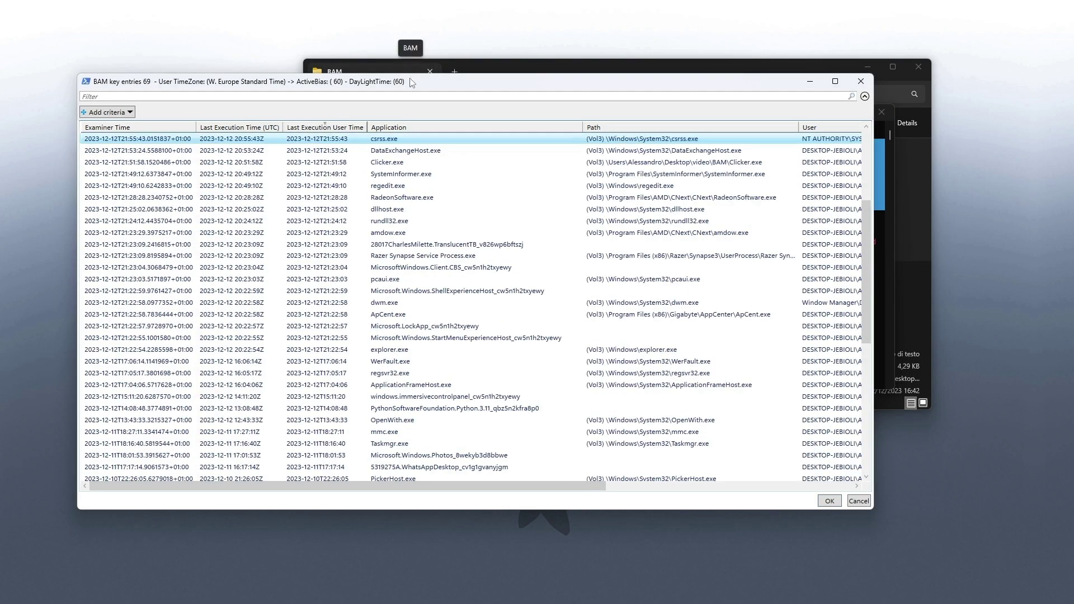
double_click(412, 79)
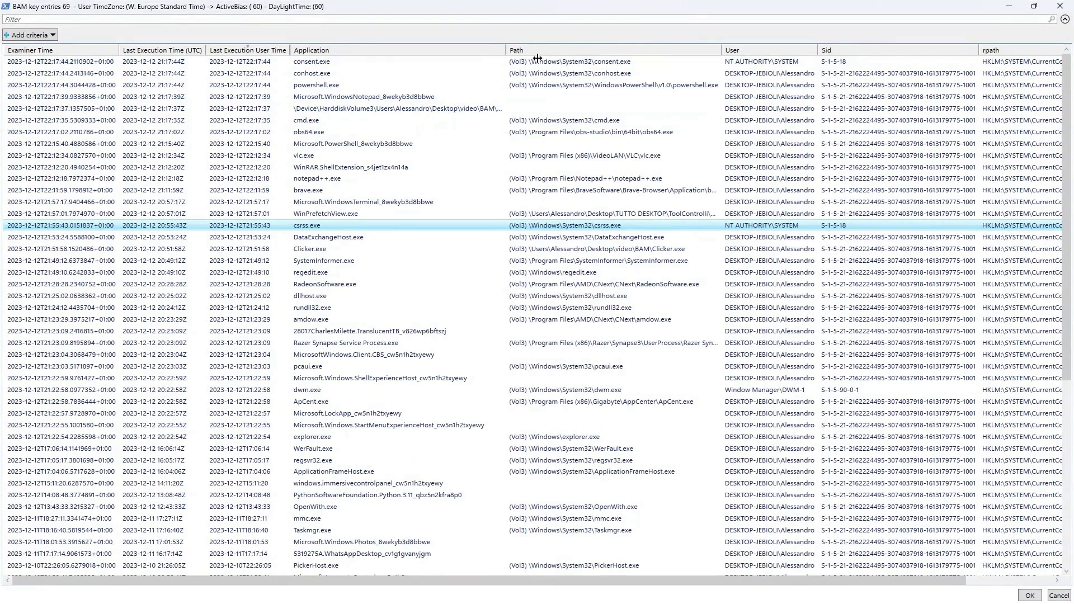
Fit the Application column to its contents to inspect the entry with the \Device\HarddiskVolume3 path, and close the results and PowerShell.
double_click(505, 50)
click(531, 108)
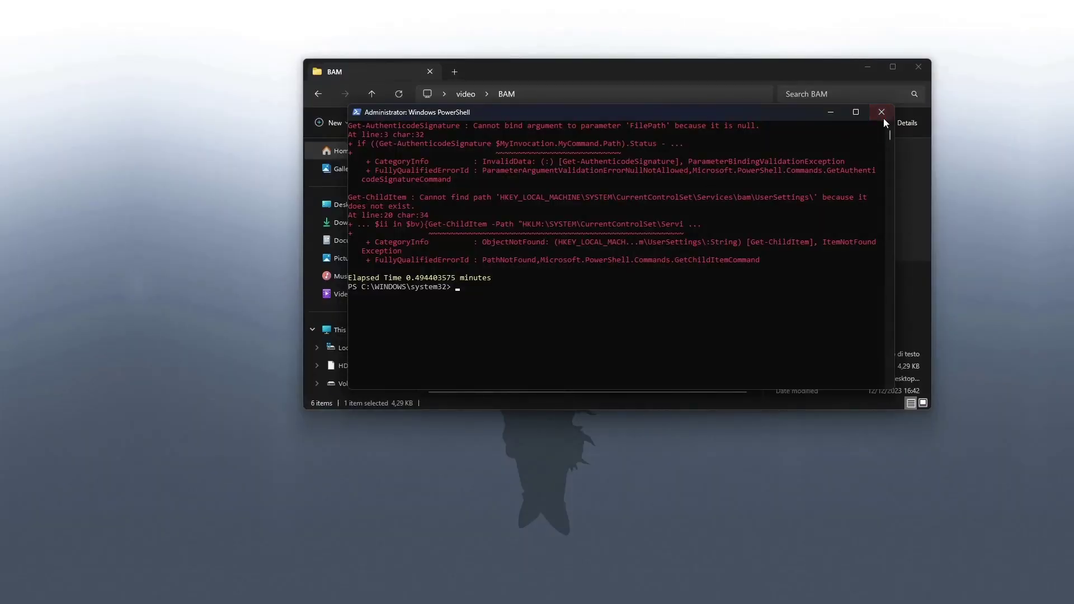
click(882, 114)
drag(666, 67, 634, 68)
click(640, 332)
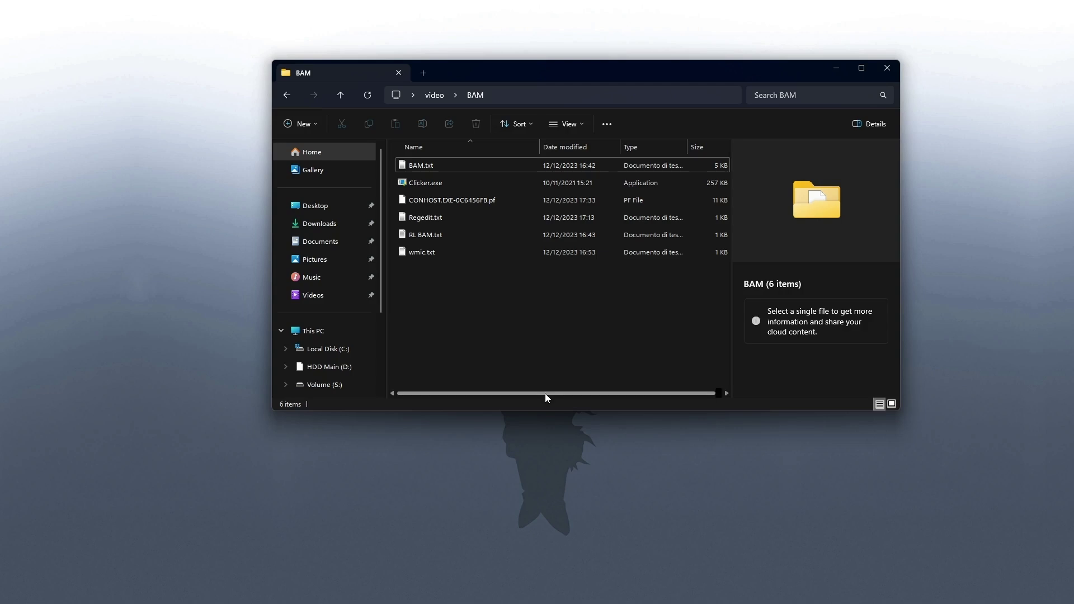
drag(545, 393, 563, 395)
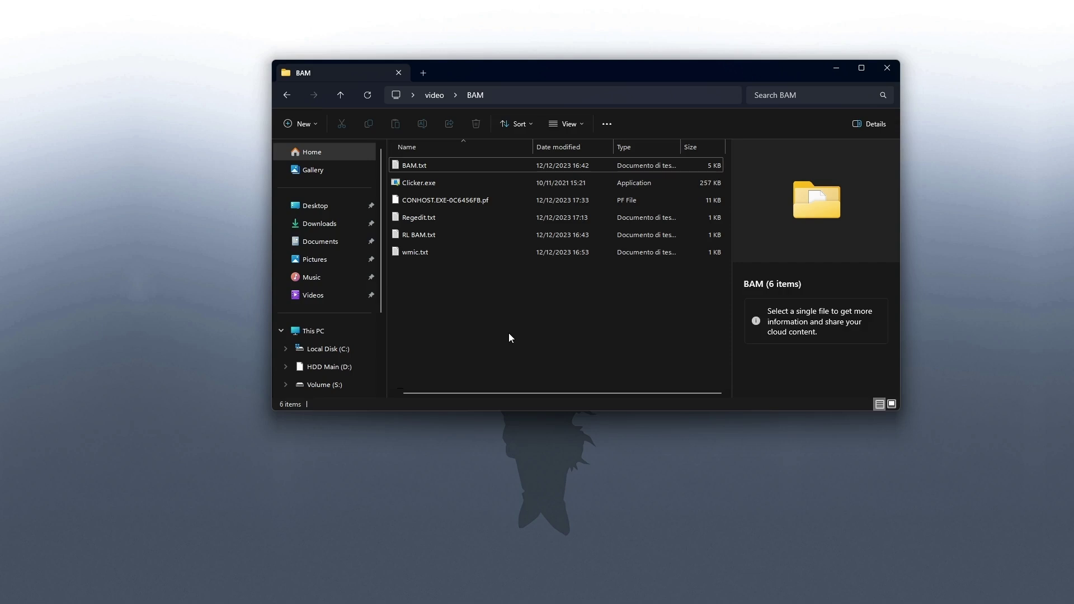
drag(515, 332, 558, 356)
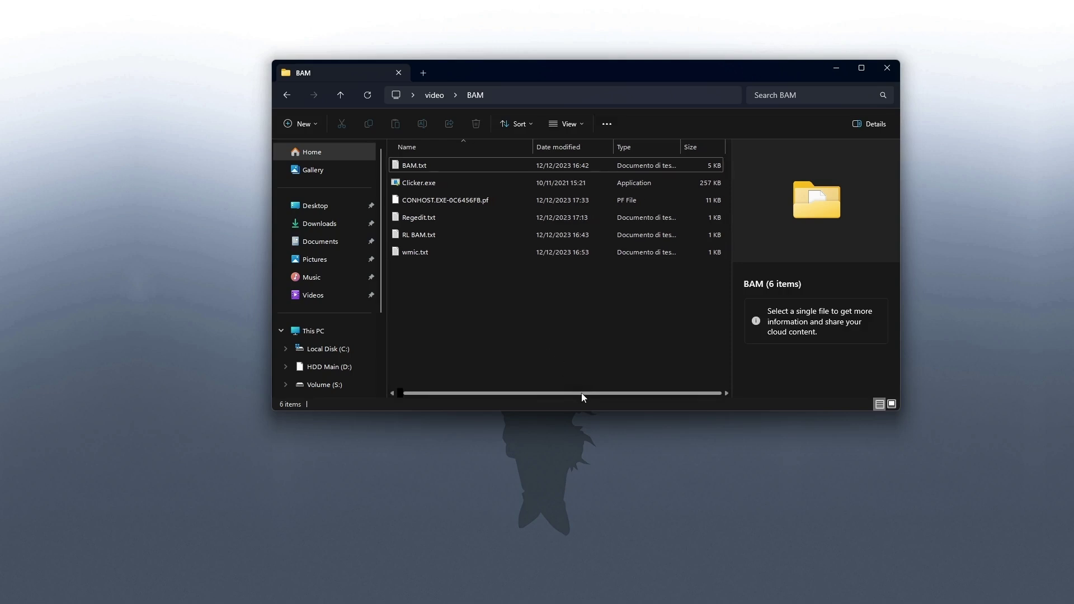
drag(581, 392, 558, 394)
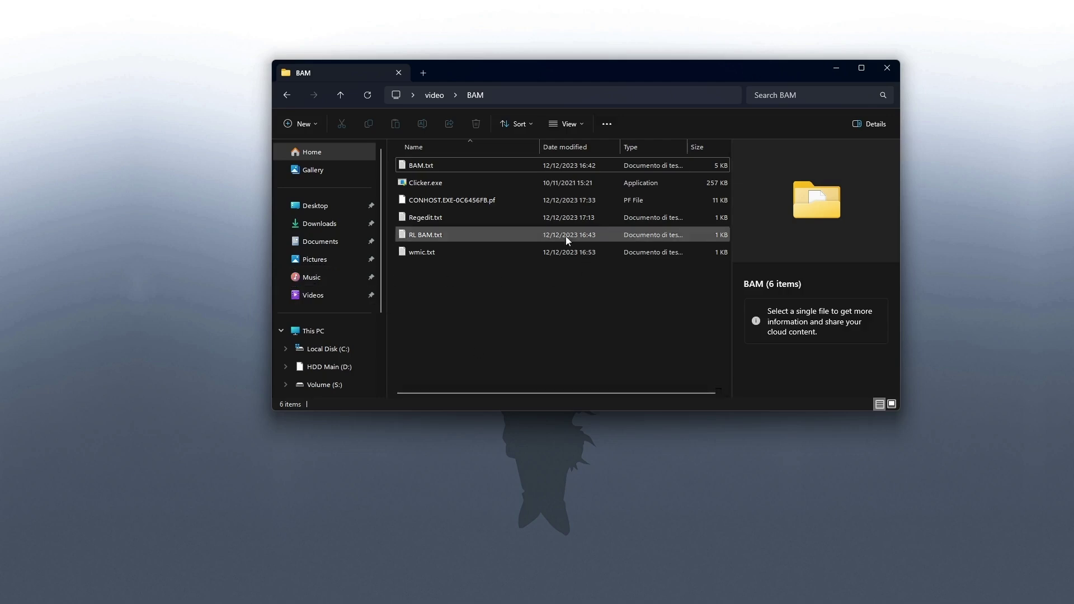
drag(534, 76, 505, 98)
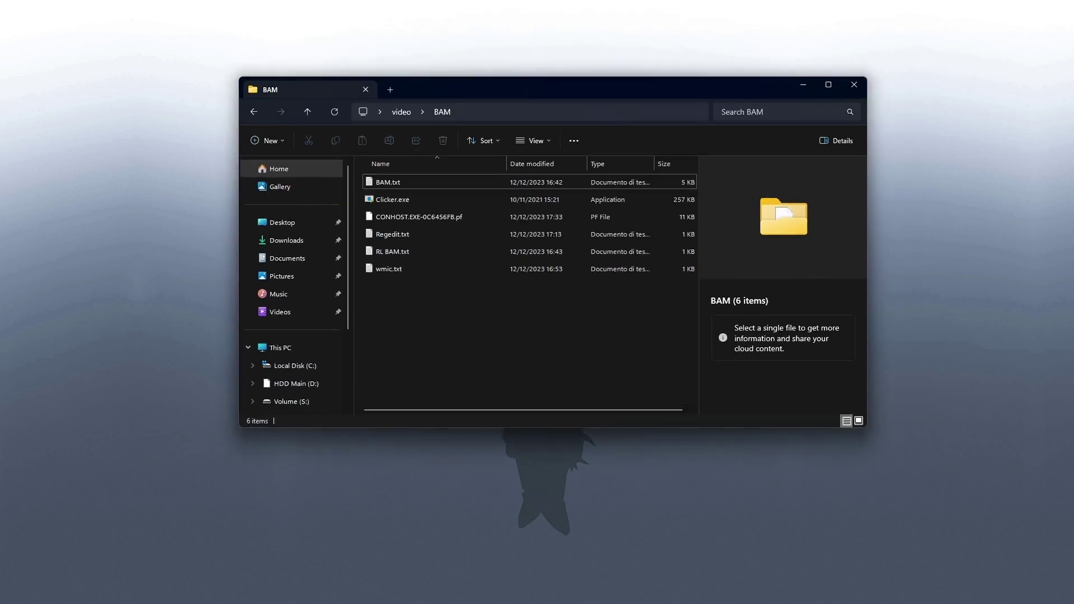